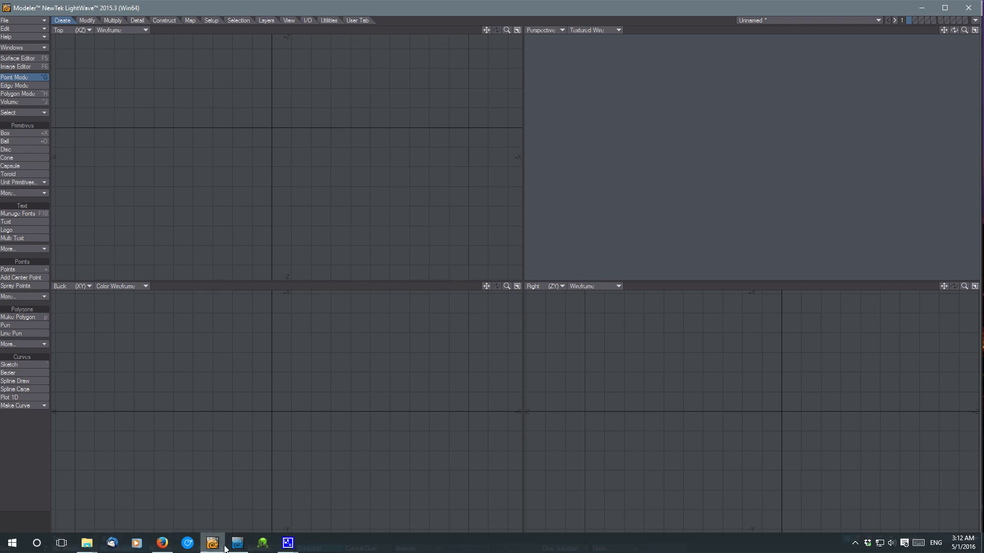
Step: Switch from Layout back to the empty Modeler window, showing its four viewports and bottom toolbar
click(237, 543)
key(F12)
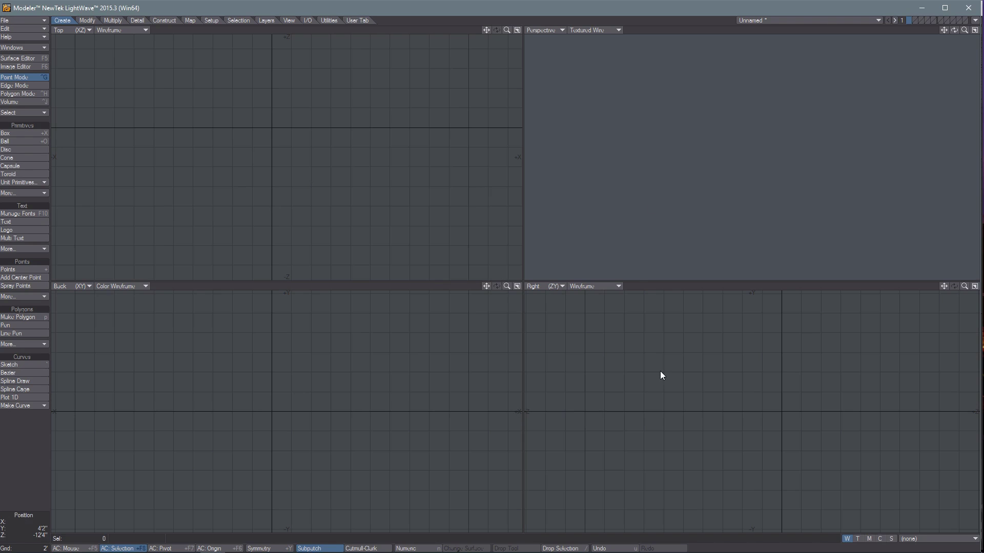
key(F12)
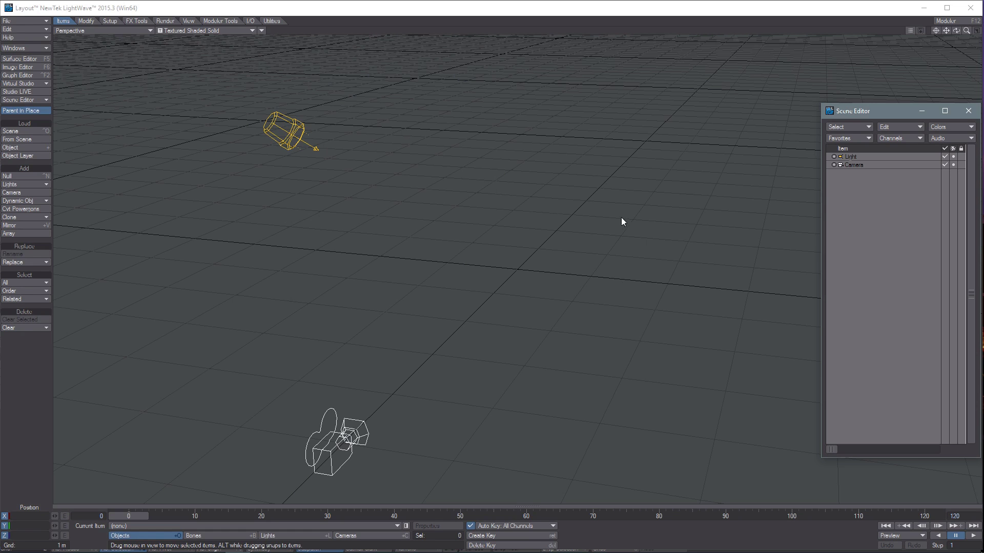
key(F12)
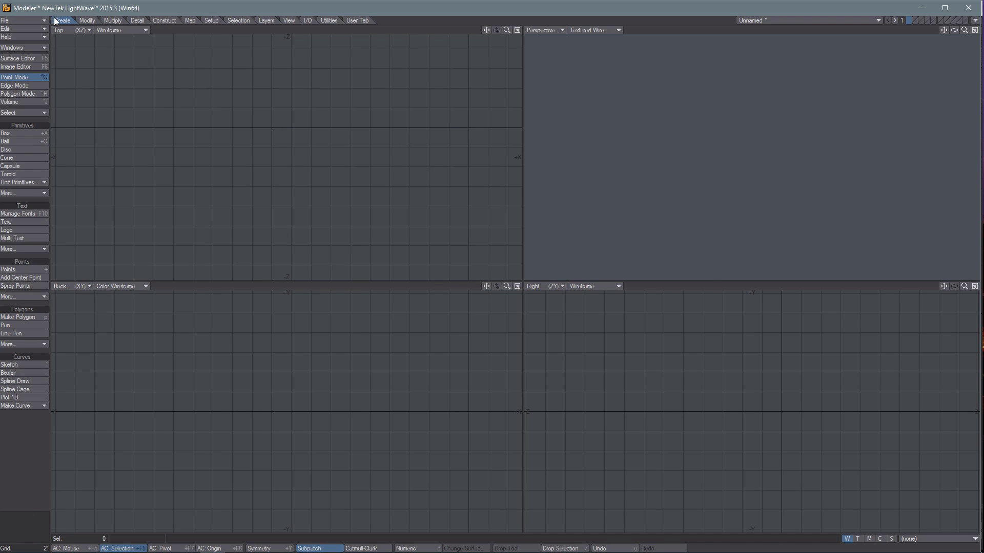
click(87, 20)
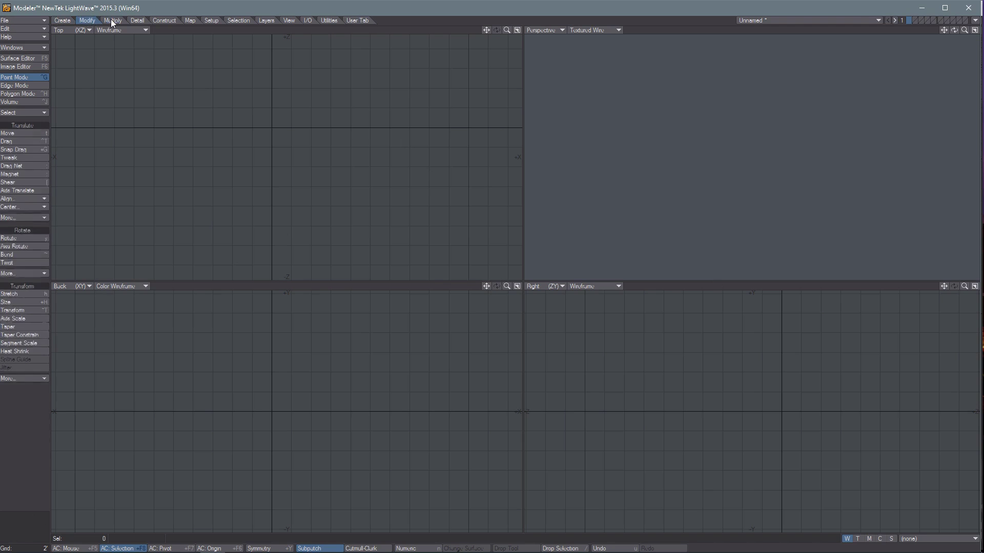
click(113, 20)
click(136, 21)
click(165, 20)
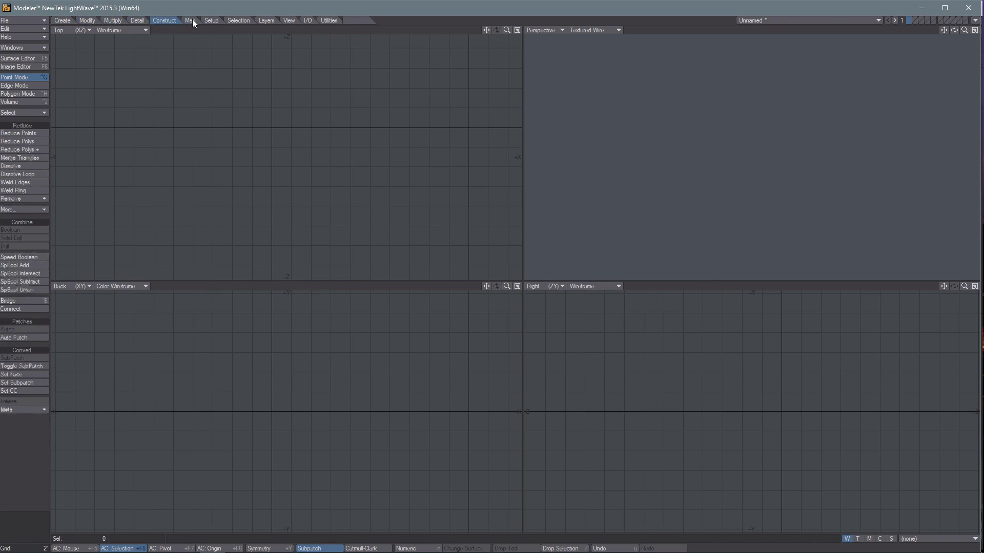
click(191, 20)
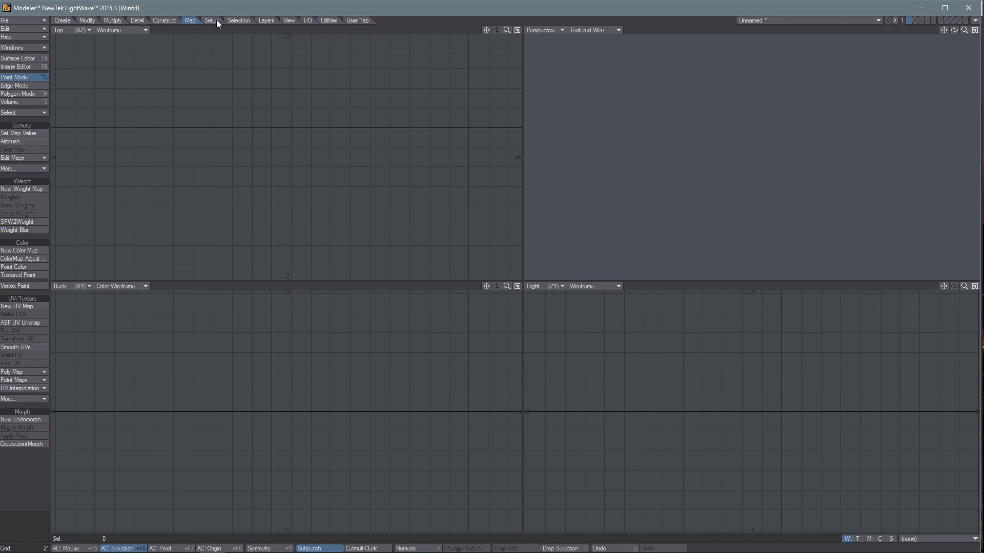
click(57, 18)
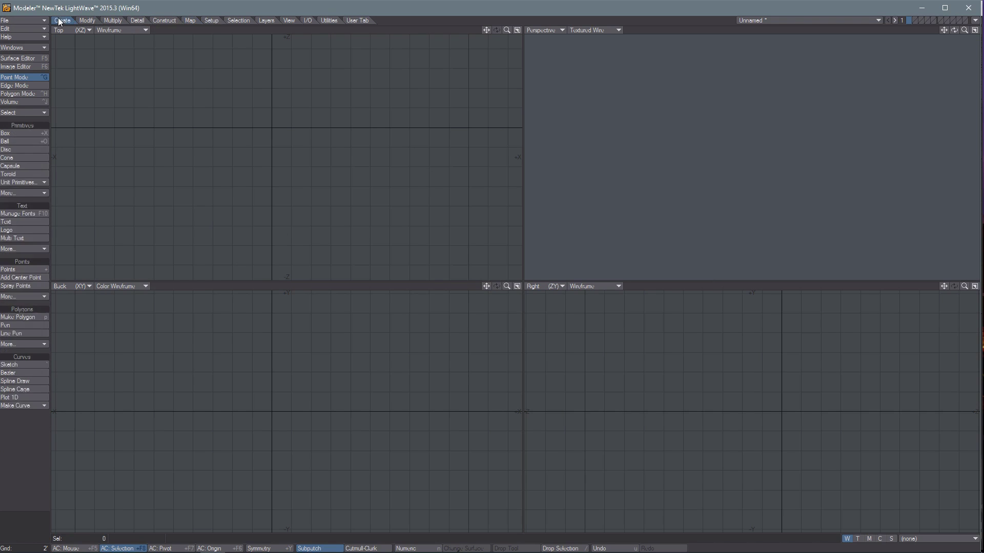
click(87, 20)
click(121, 20)
click(137, 19)
click(87, 20)
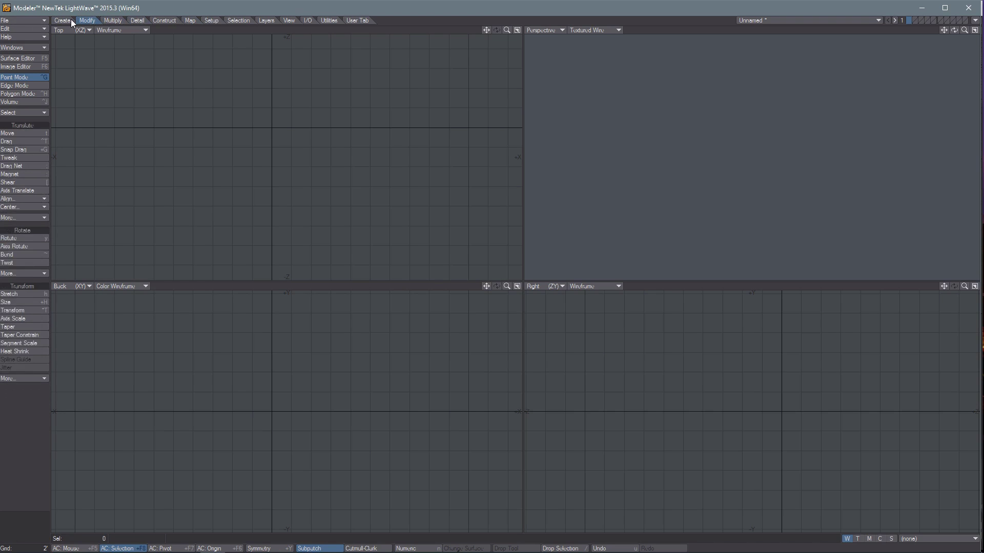
click(59, 21)
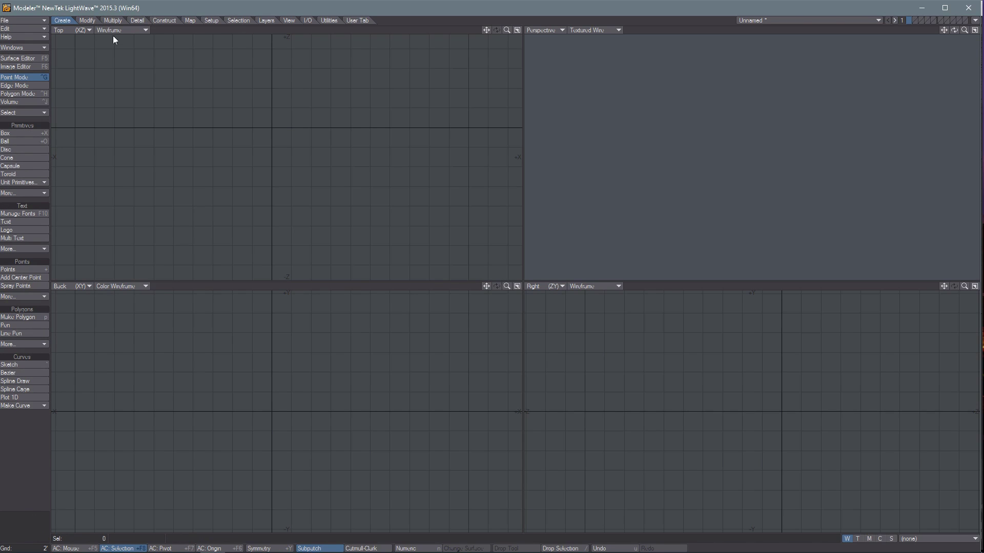
click(360, 22)
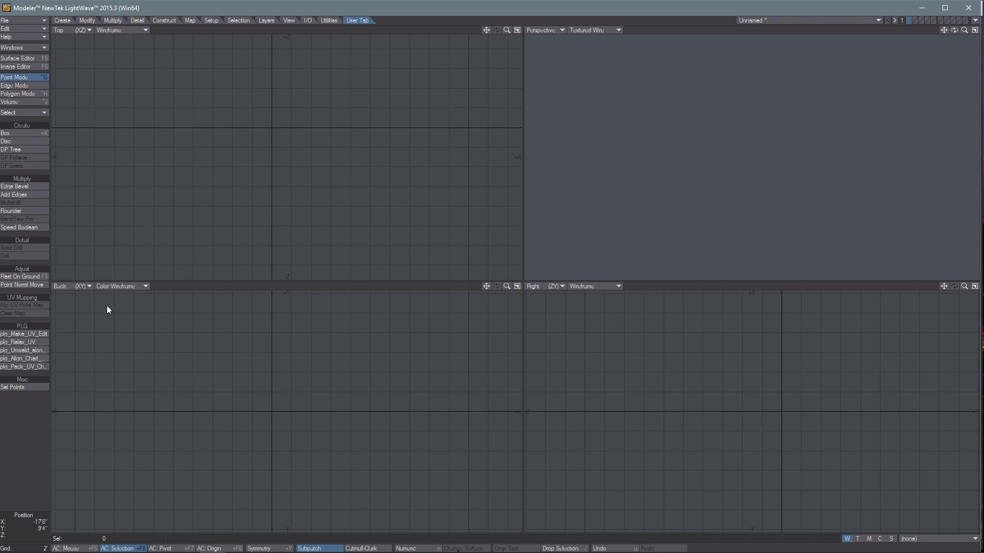
click(64, 20)
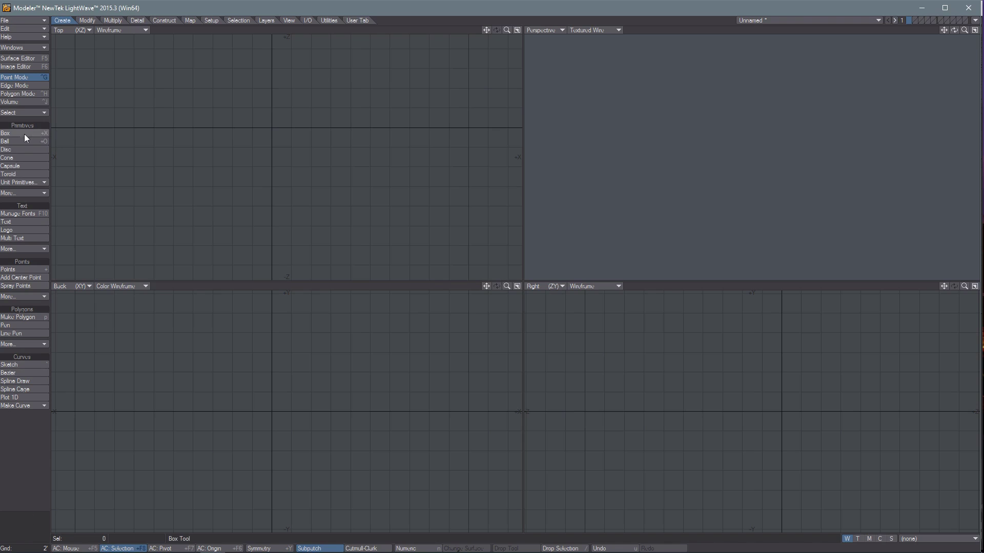
Step: Draw a box with its base in the Top view and its height in the Back view
click(11, 135)
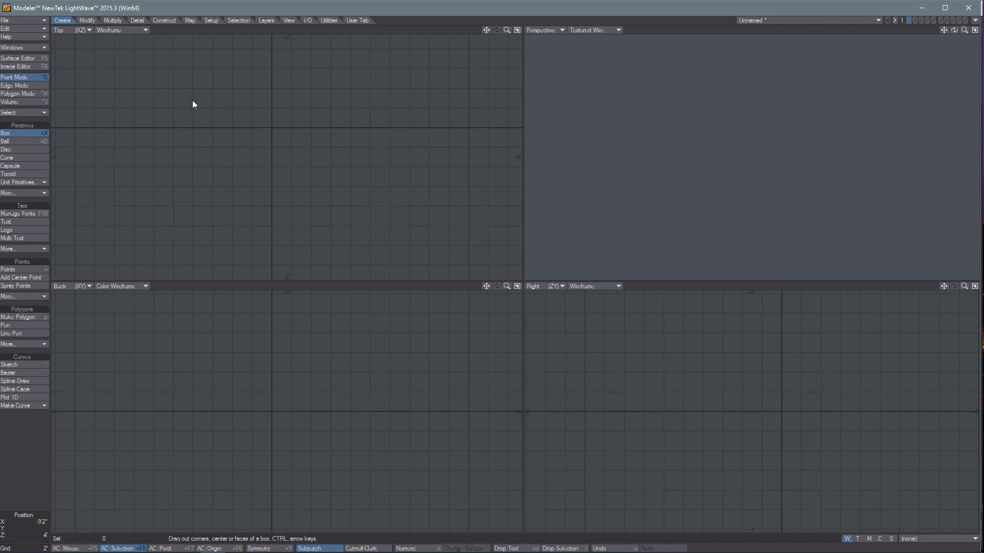
drag(181, 76, 360, 191)
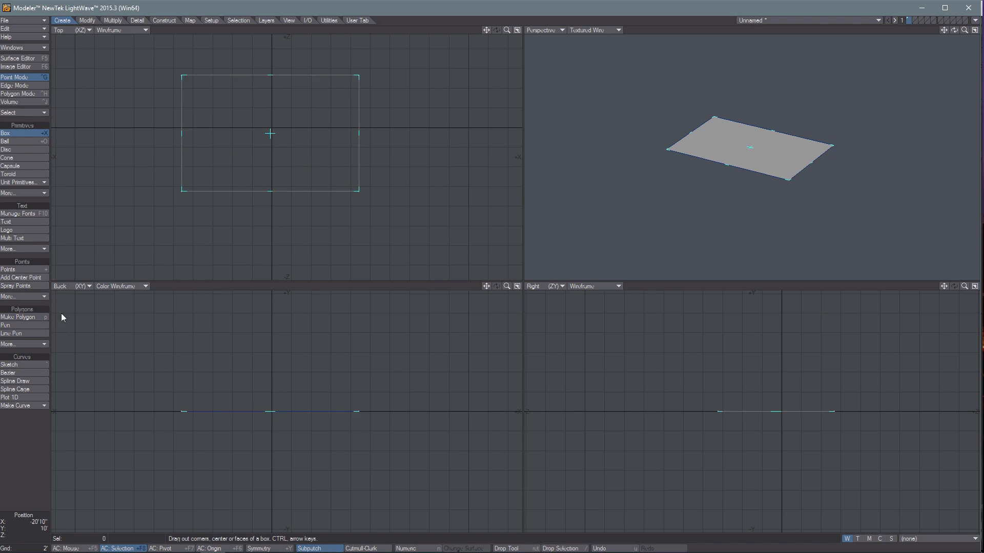
drag(271, 410, 272, 329)
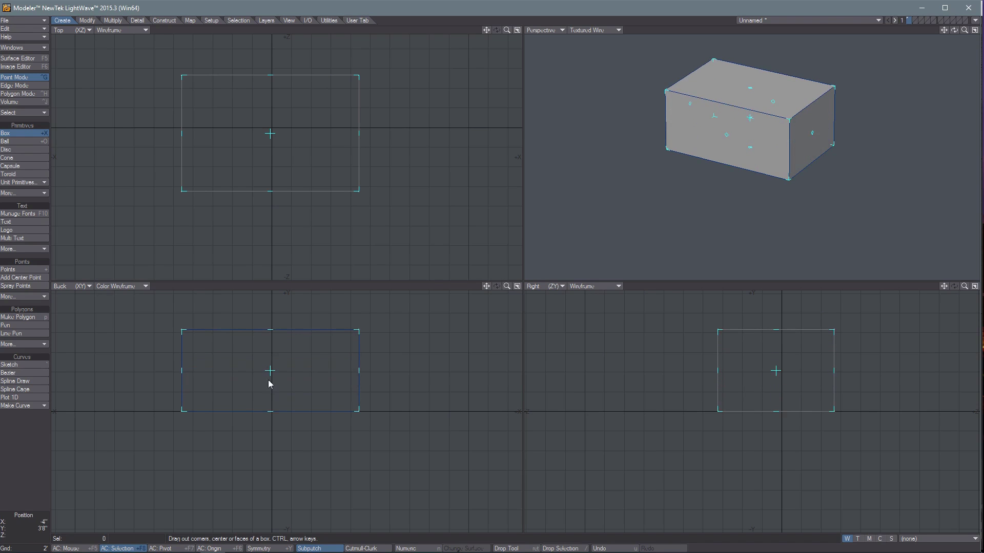
drag(273, 416, 272, 443)
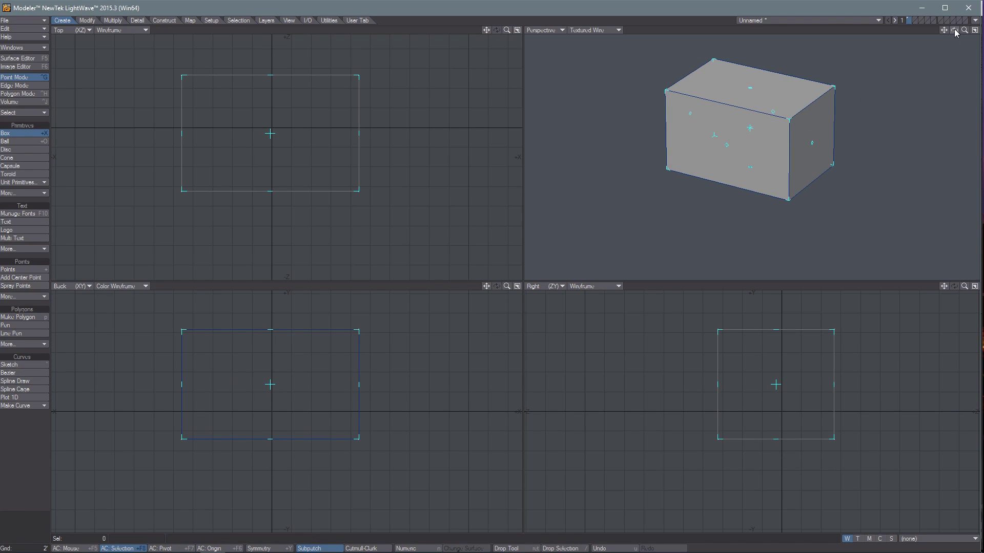
drag(954, 30, 491, 268)
drag(943, 30, 965, 32)
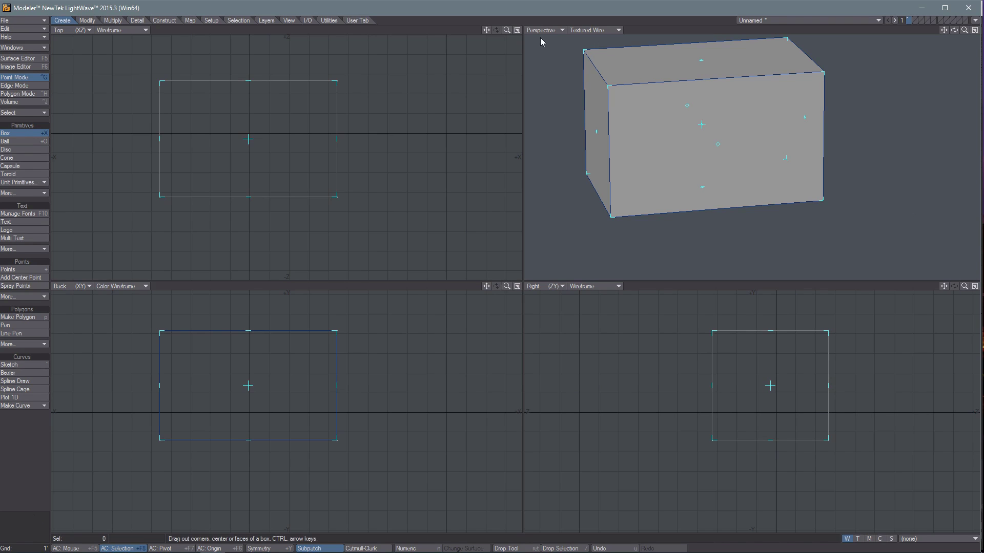
click(556, 30)
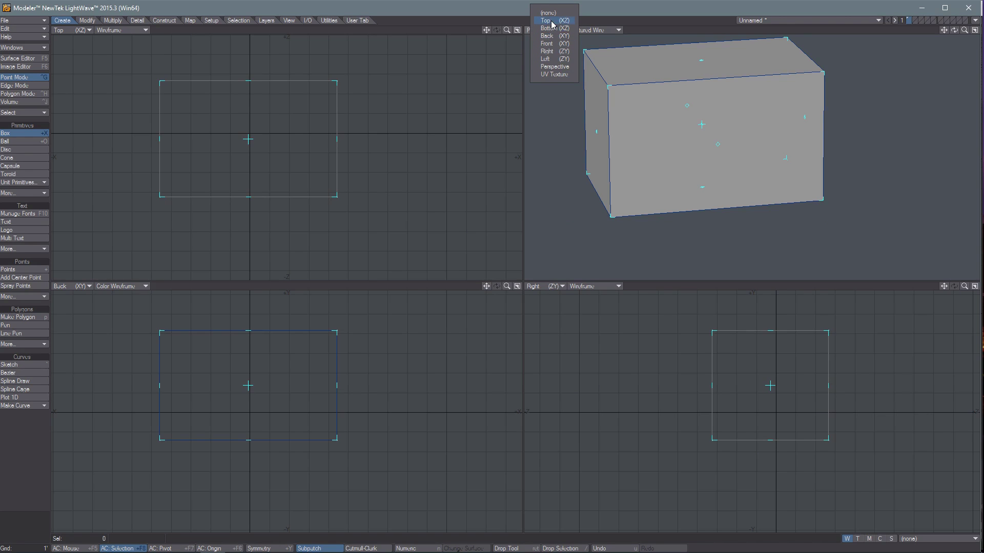
click(546, 20)
click(551, 31)
click(545, 40)
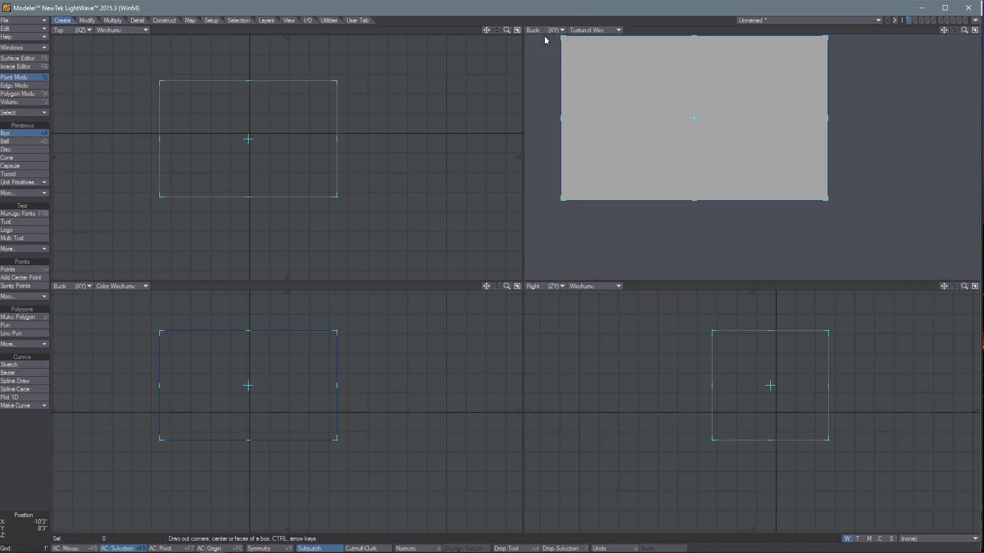
click(548, 31)
click(542, 69)
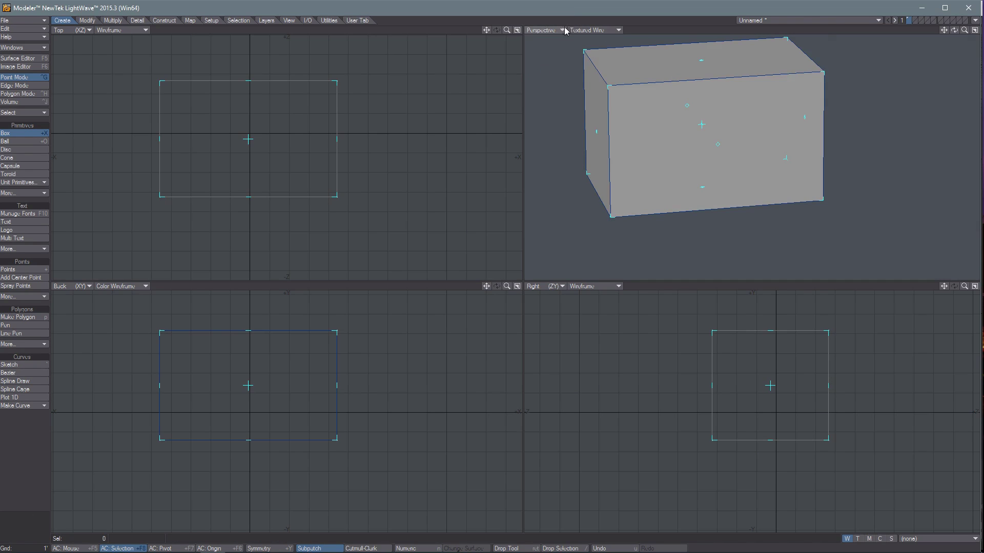
click(617, 31)
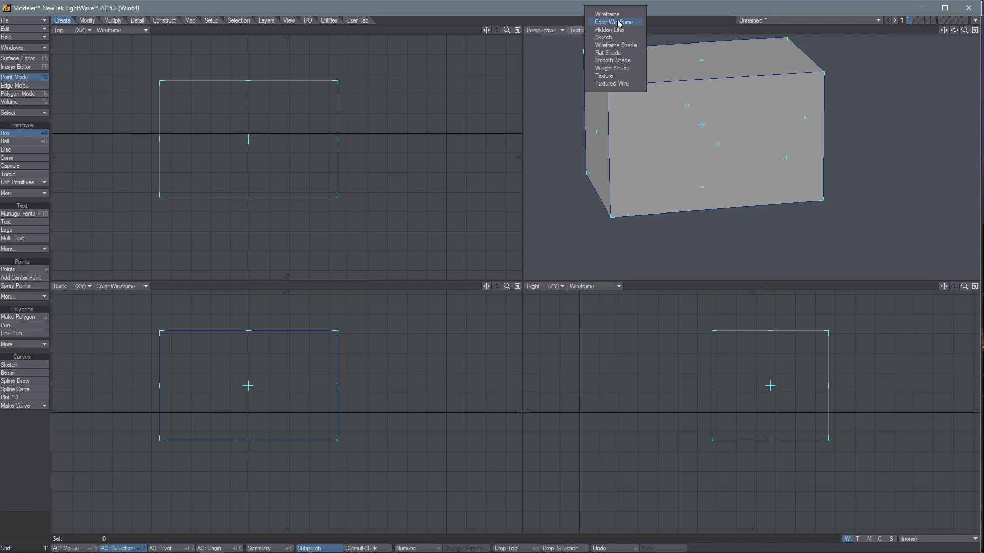
click(614, 17)
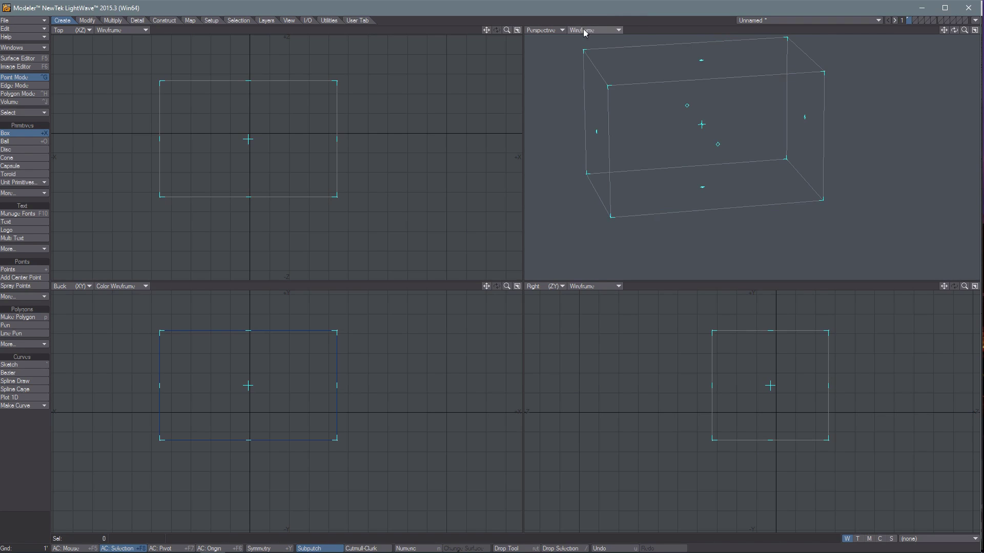
click(589, 30)
click(588, 37)
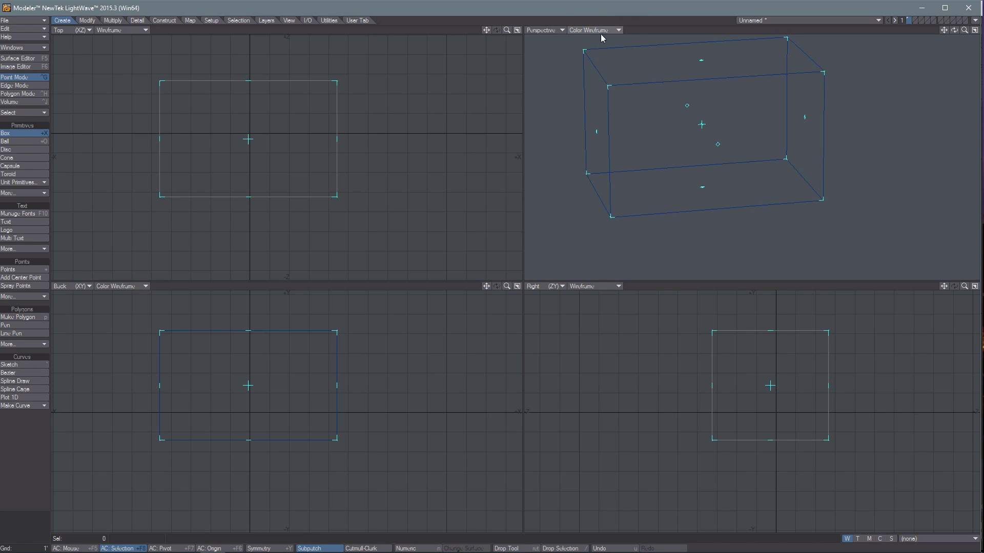
click(594, 30)
click(591, 45)
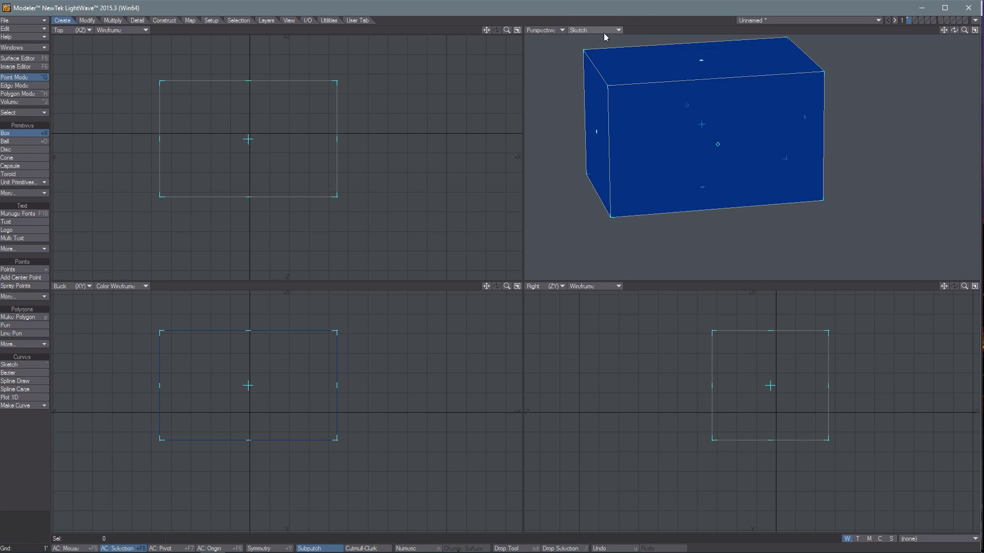
click(604, 29)
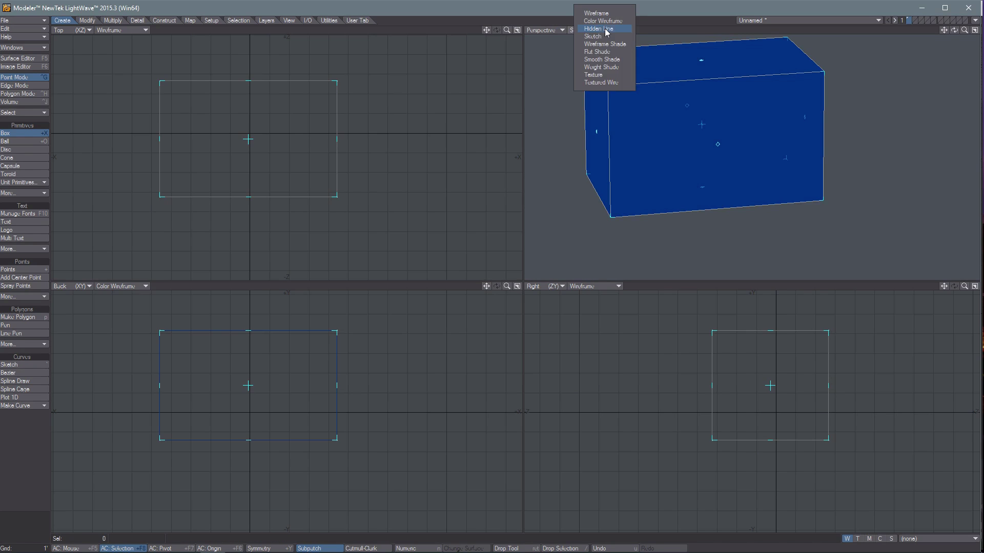
click(596, 83)
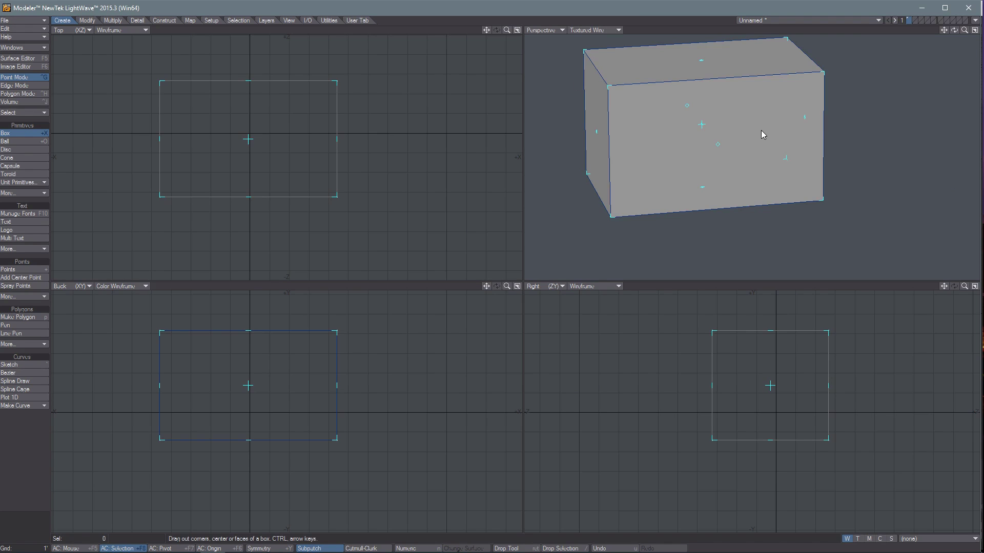
Step: Drop the Box tool, fit all views to the box, and bring up the Numeric panel
key(space)
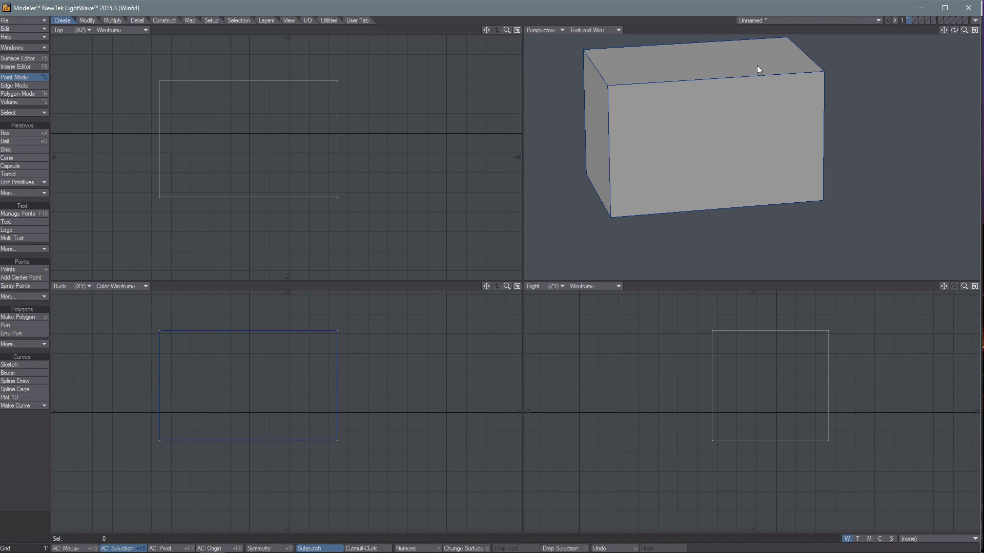
drag(956, 30, 491, 268)
key(a)
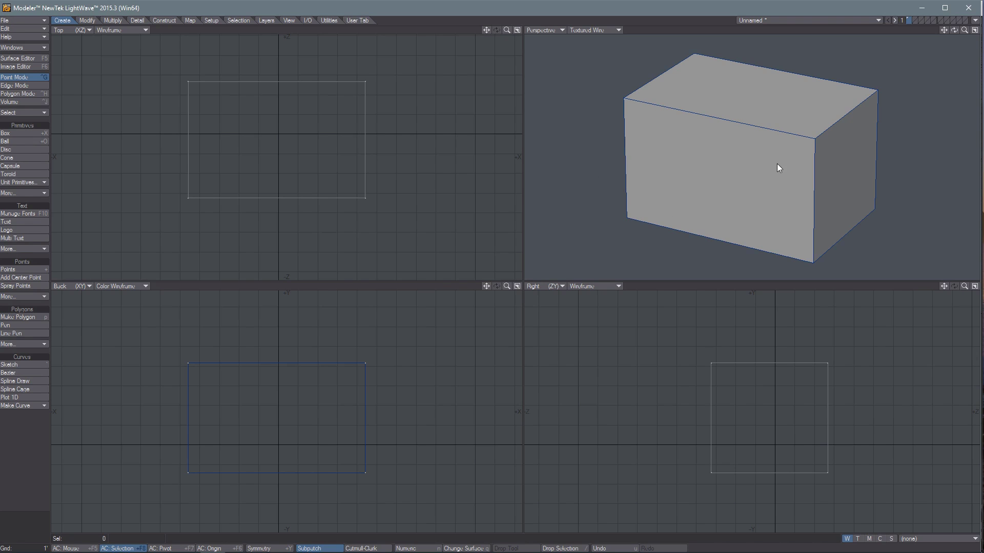
key(n)
drag(886, 278, 514, 213)
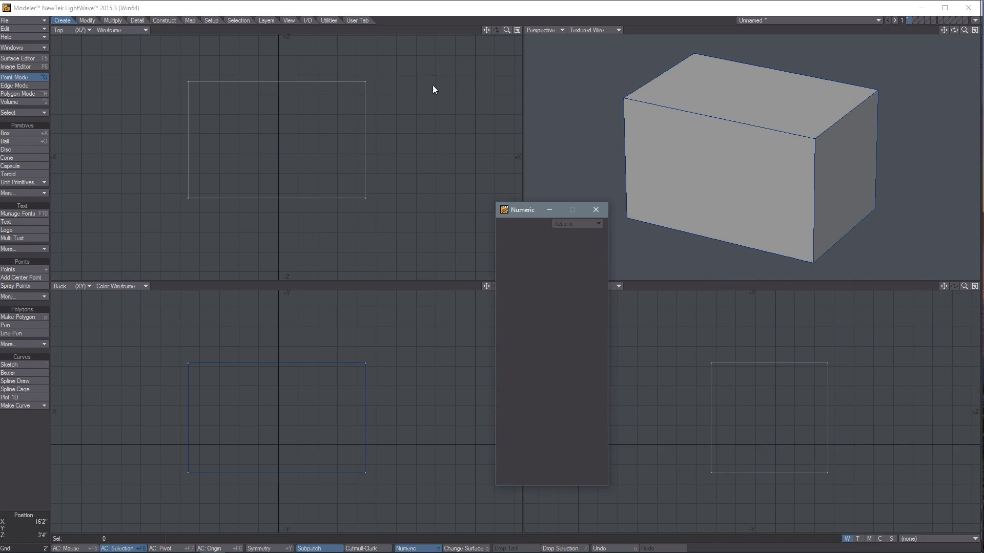
Step: Draw a second box 12'6" wide, 9'4" tall and 9'6" deep over the first box's right side
click(423, 8)
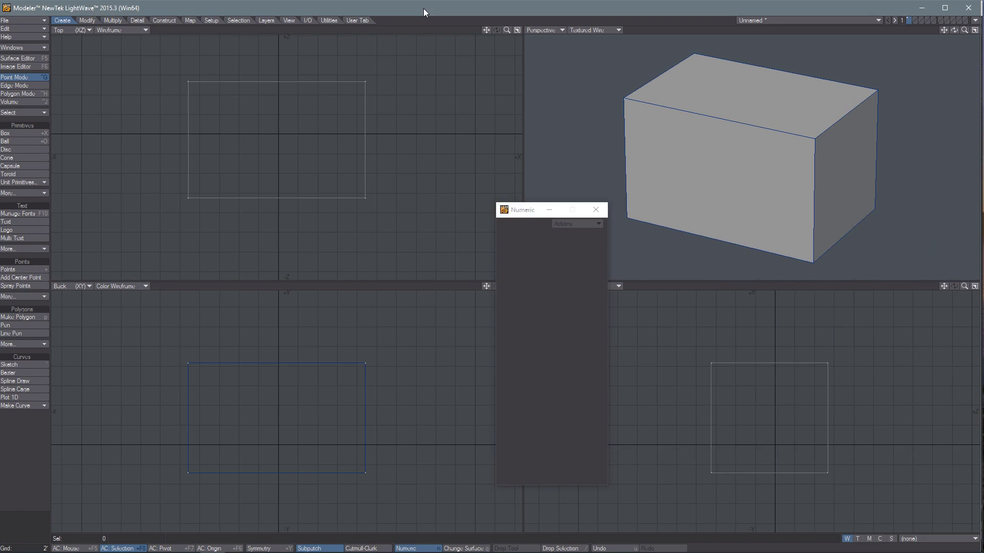
click(19, 134)
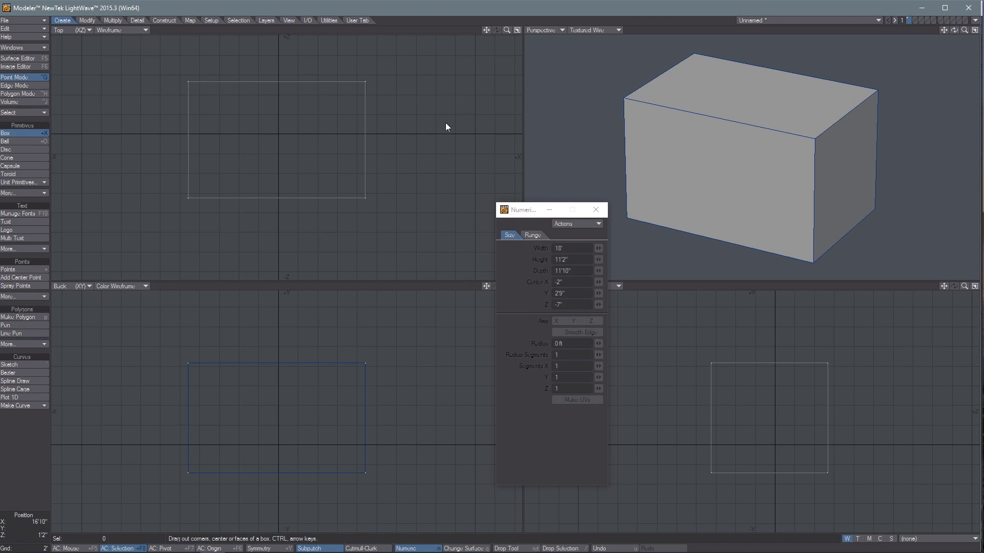
drag(455, 126, 332, 221)
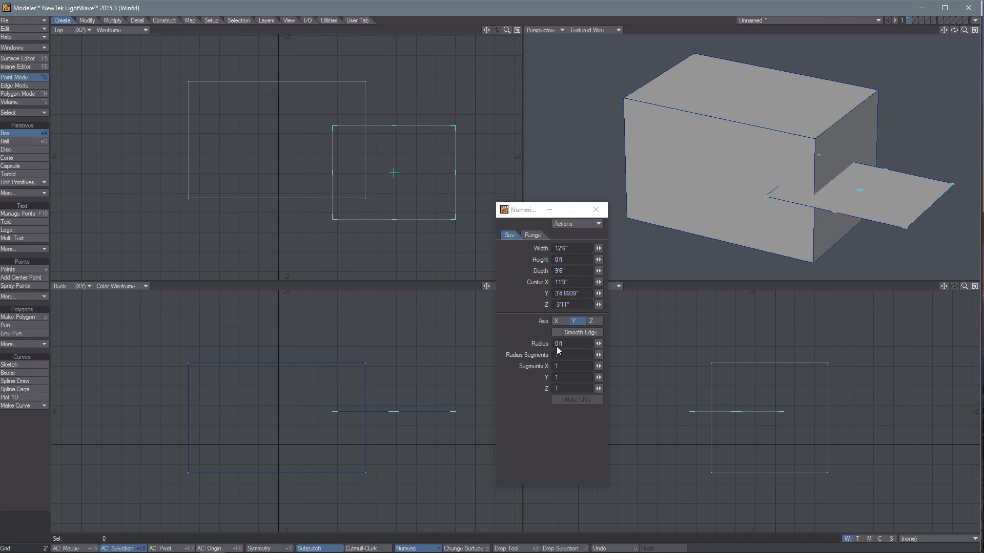
drag(393, 411, 399, 350)
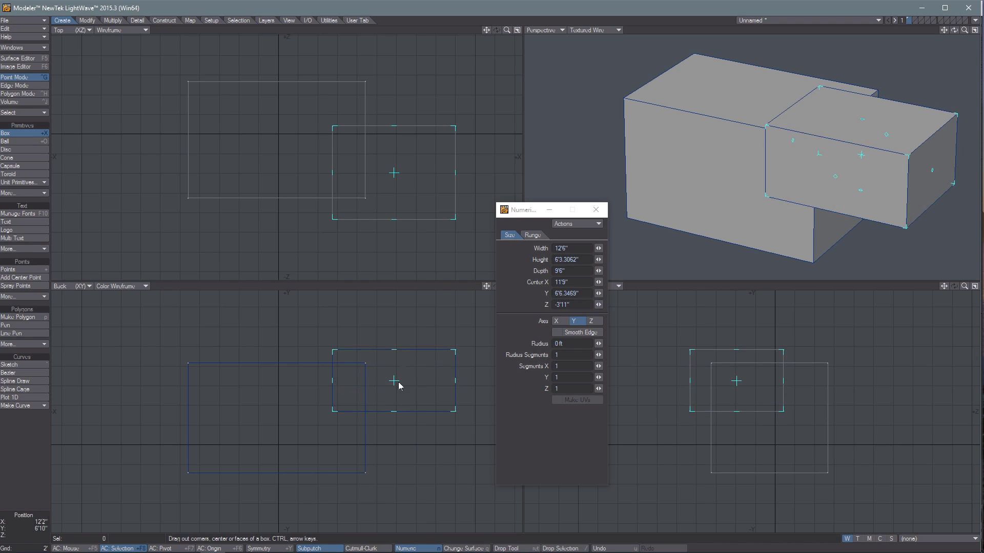
drag(394, 412, 395, 444)
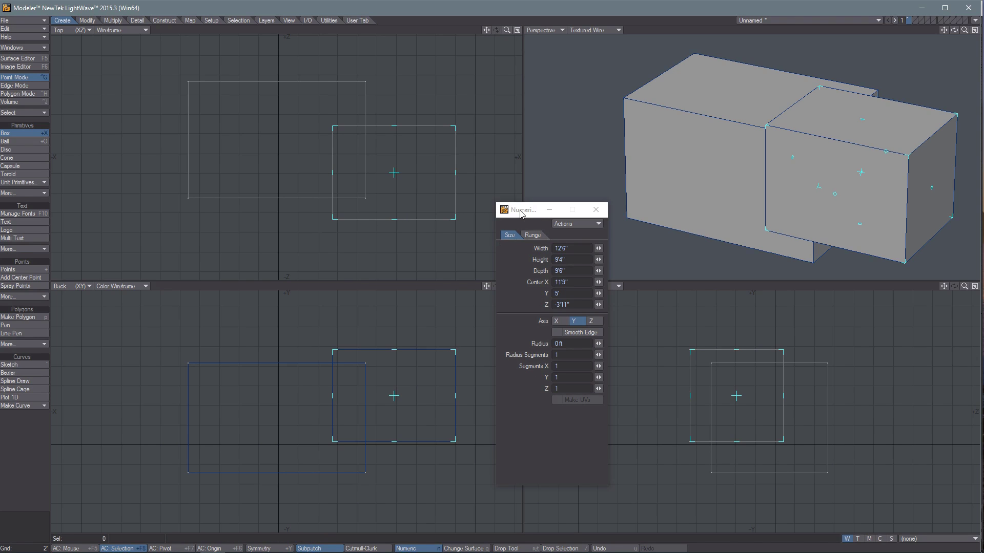
drag(522, 212, 900, 279)
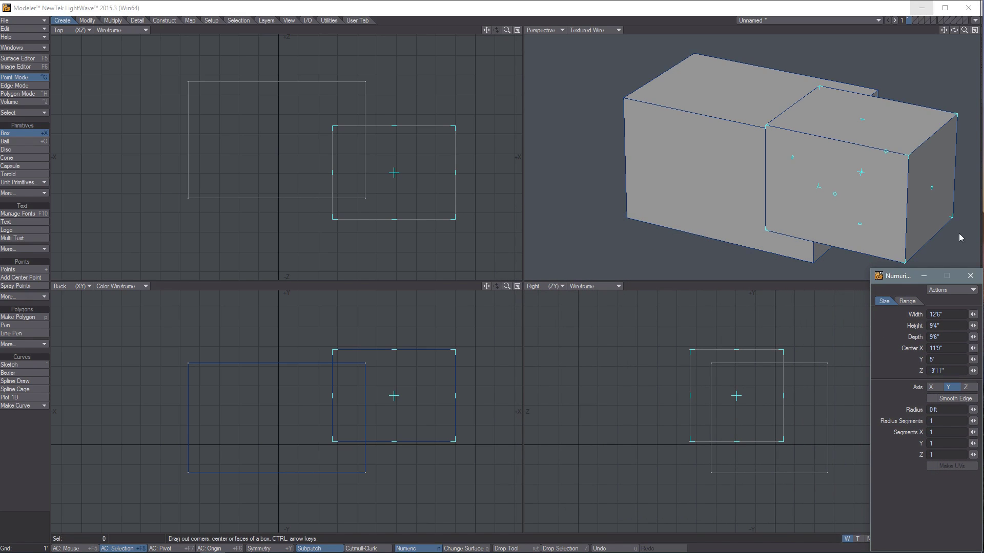
drag(982, 248, 871, 253)
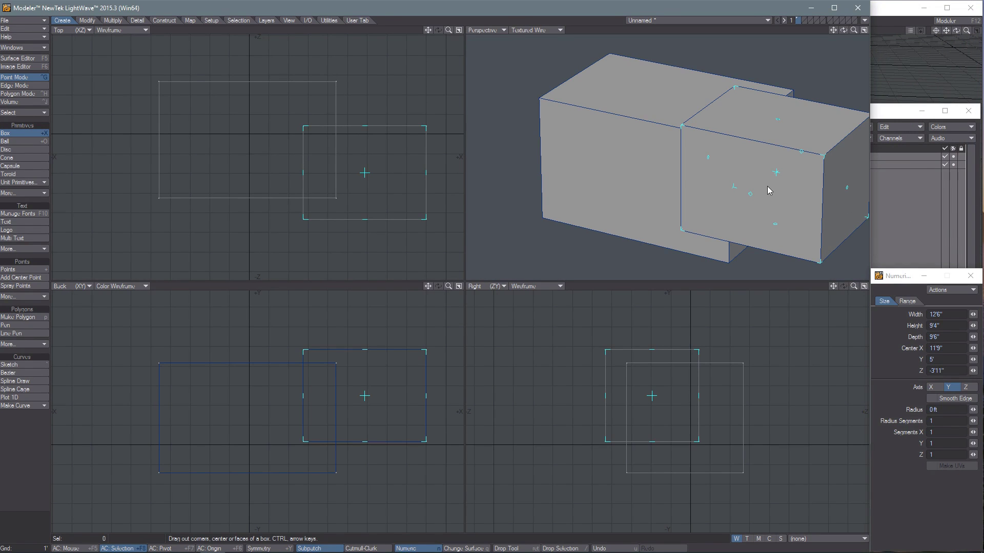
Step: Bring up the Layers panel with F7 and expand the Unnamed object to list its layers
key(F7)
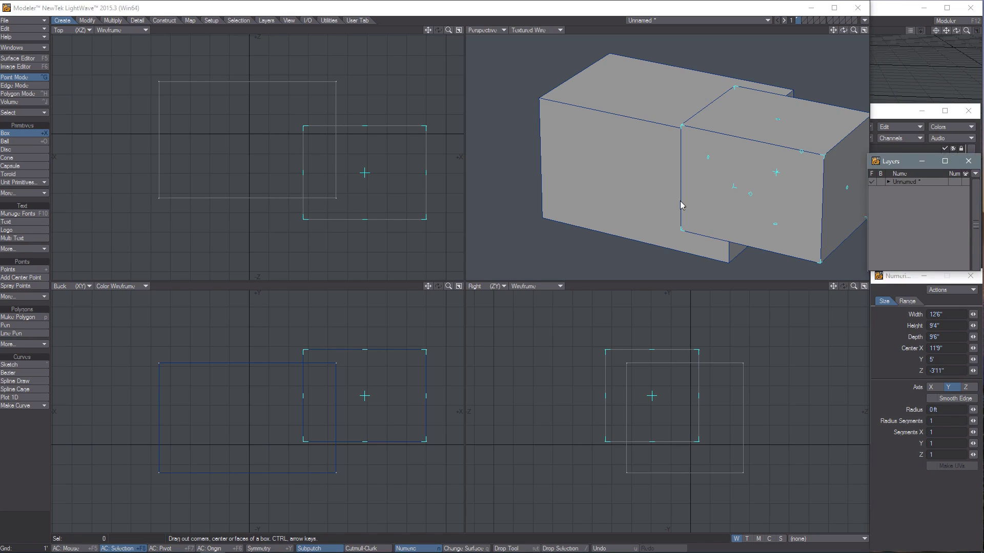
drag(897, 166, 752, 136)
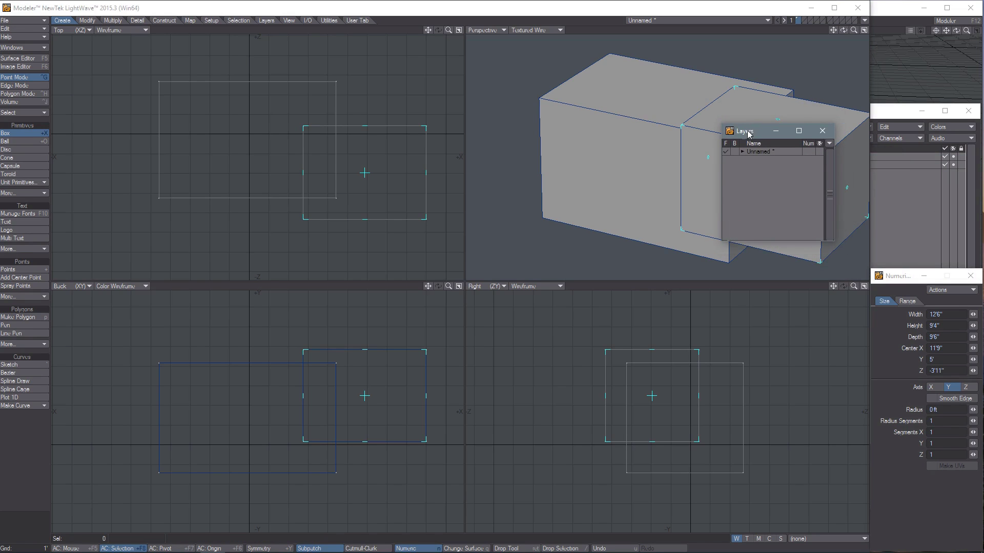
click(742, 152)
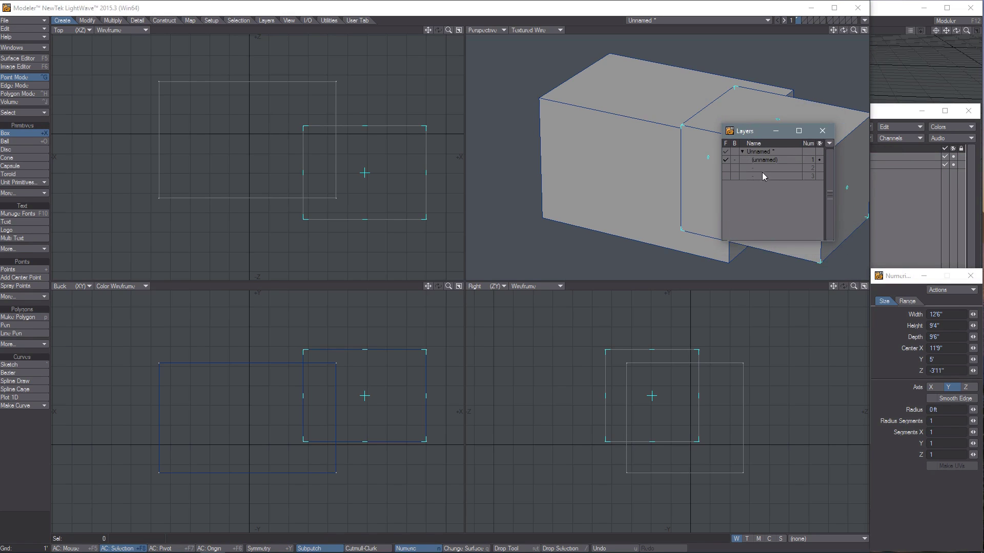
drag(750, 135, 515, 161)
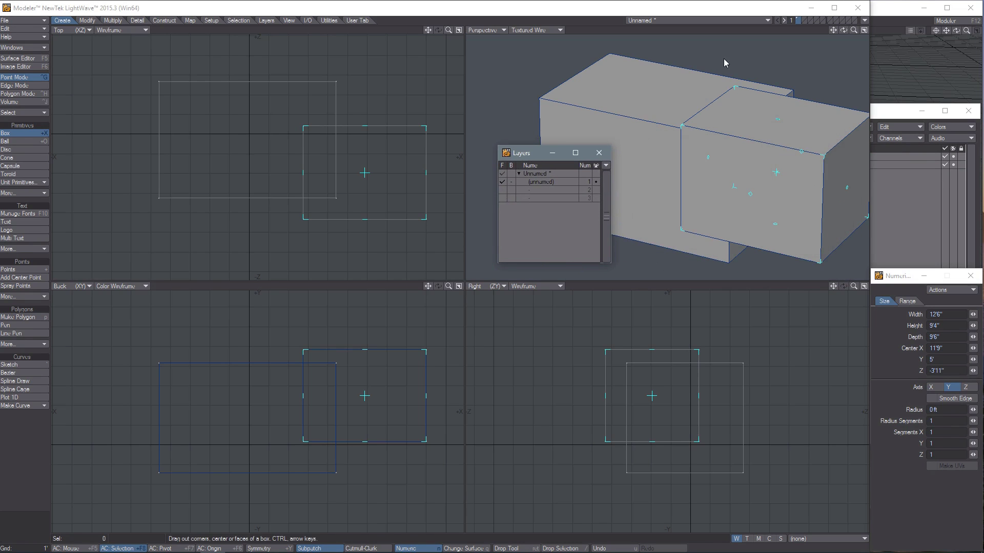
click(689, 9)
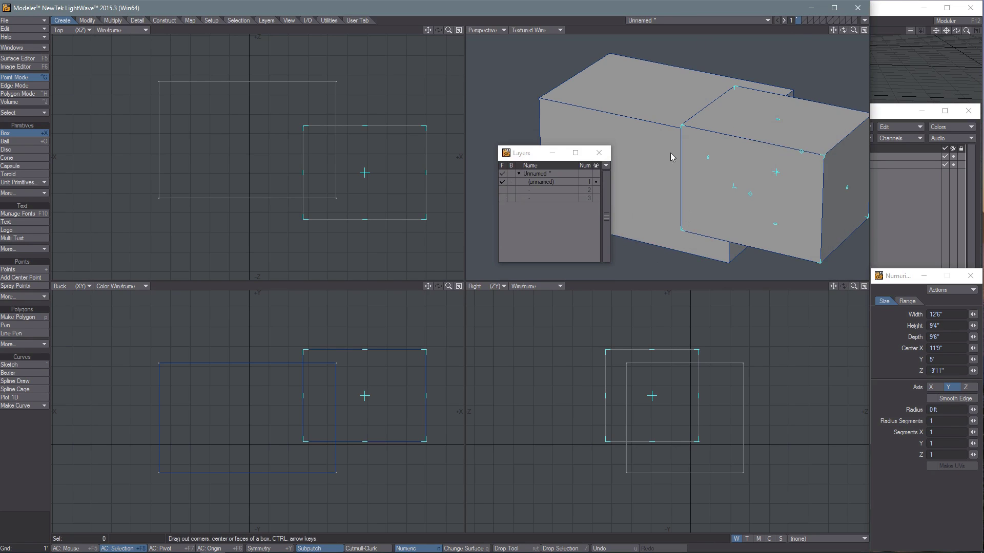
Step: Make layer 2 the foreground with layer 1 as background, and dock the Layers panel at right
click(537, 190)
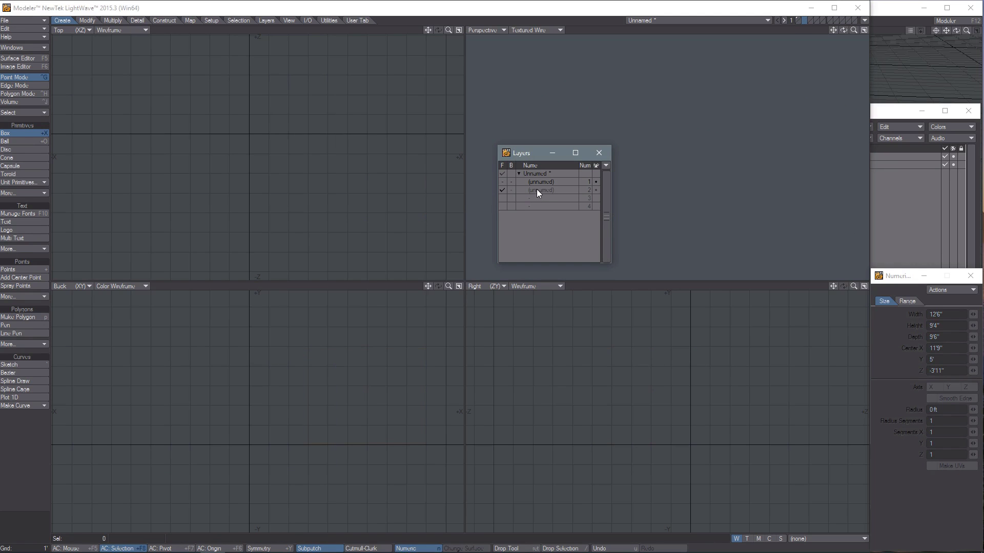
click(510, 182)
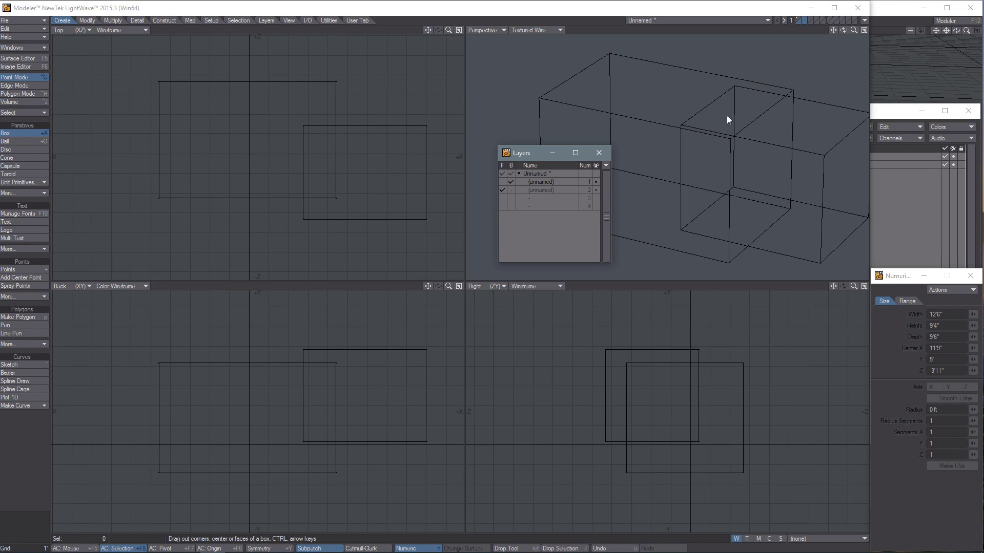
click(725, 153)
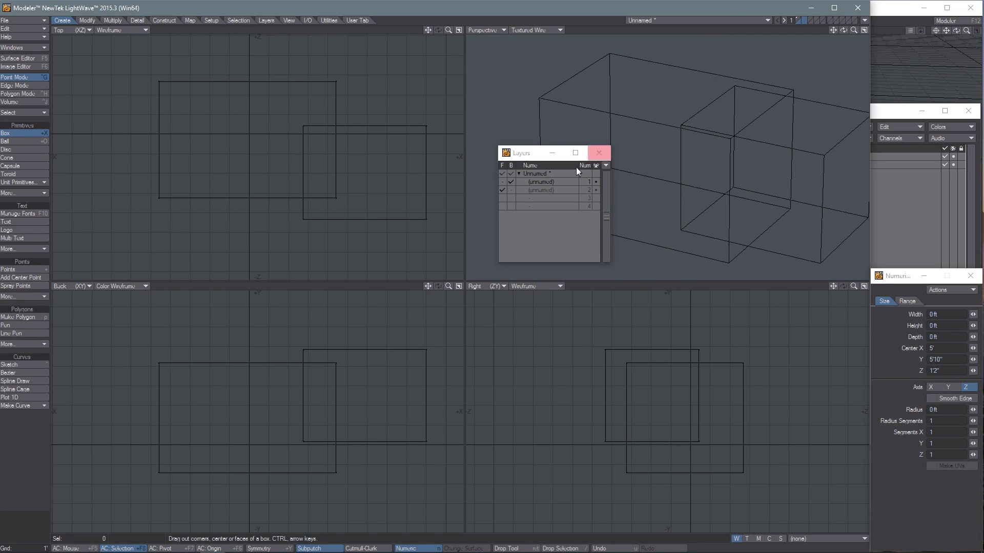
drag(546, 154, 895, 156)
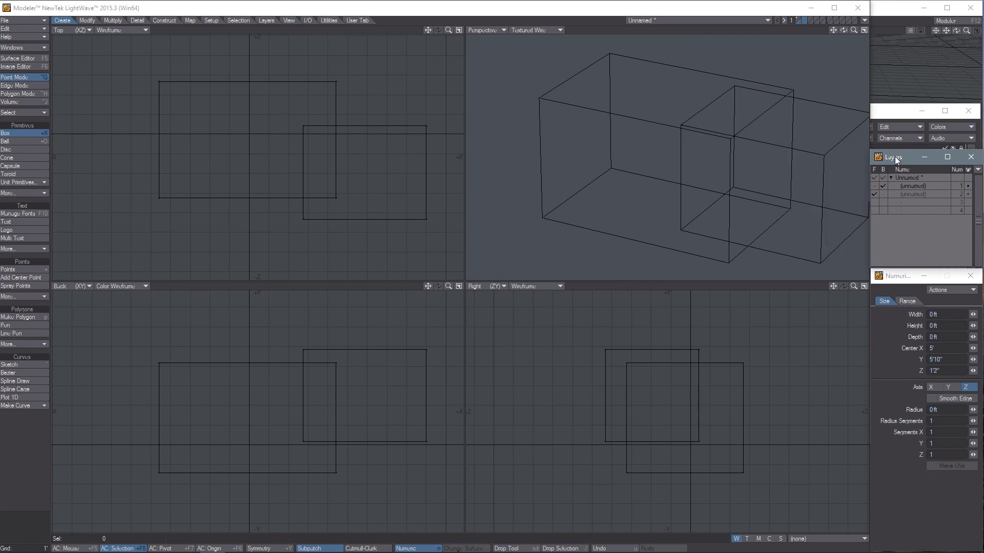
Step: Reconfirm empty layer 2 as foreground with layer 1 ticked as background
click(925, 6)
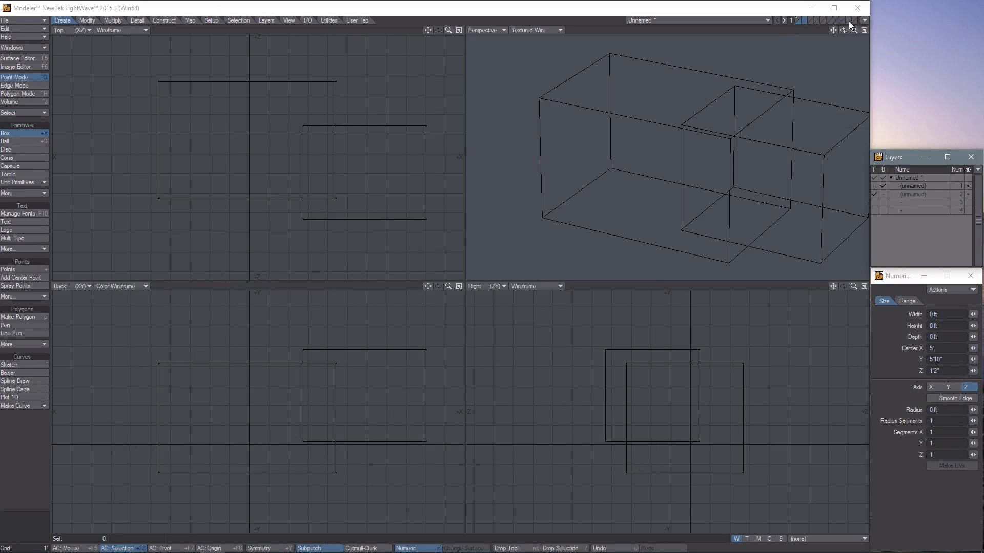
click(797, 19)
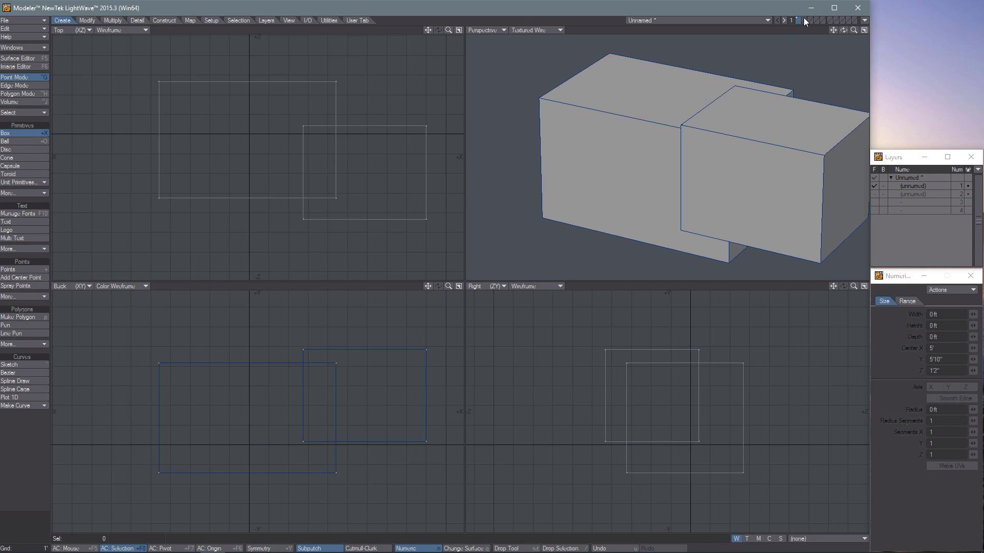
click(803, 20)
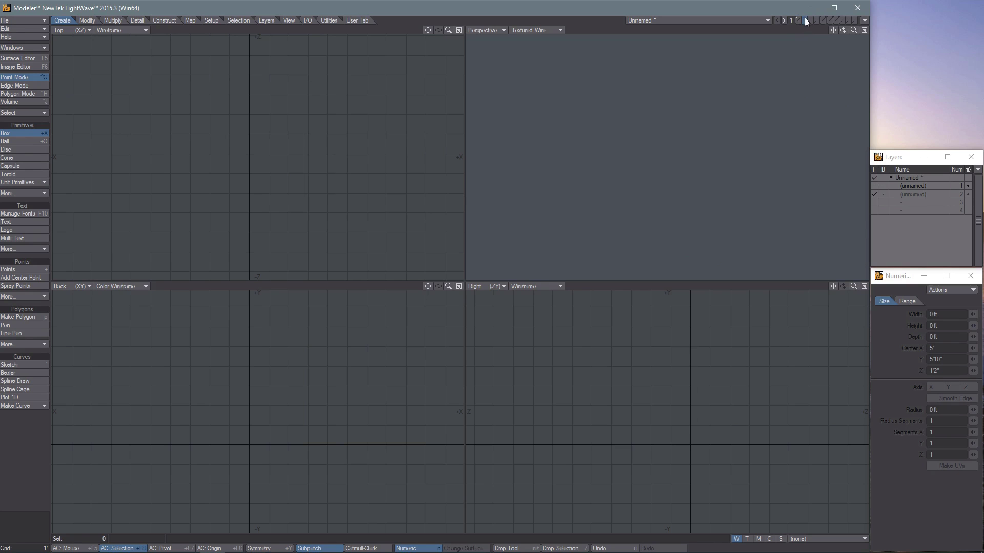
click(798, 23)
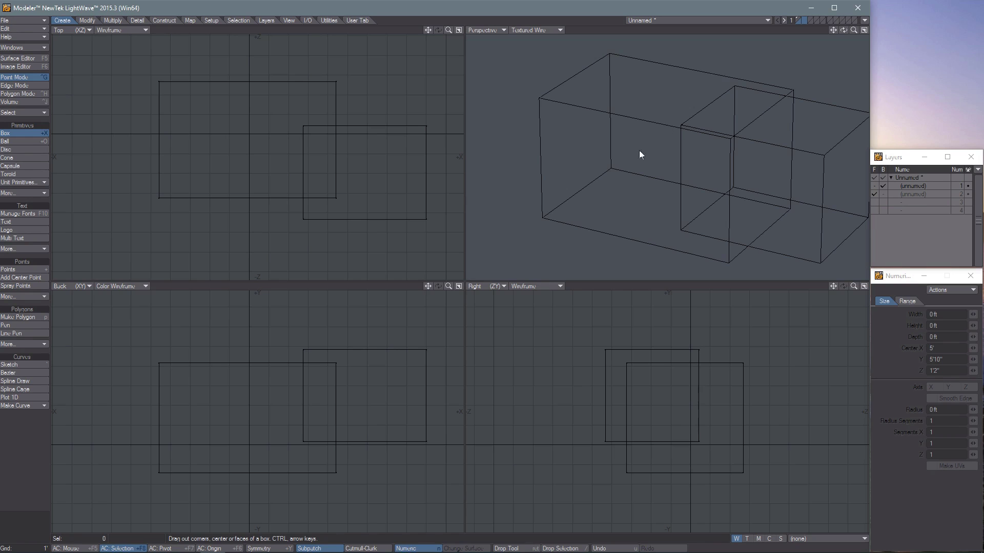
Step: Switch to Edge mode and bring up the Edge Statistics panel with W
key(space)
key(space)
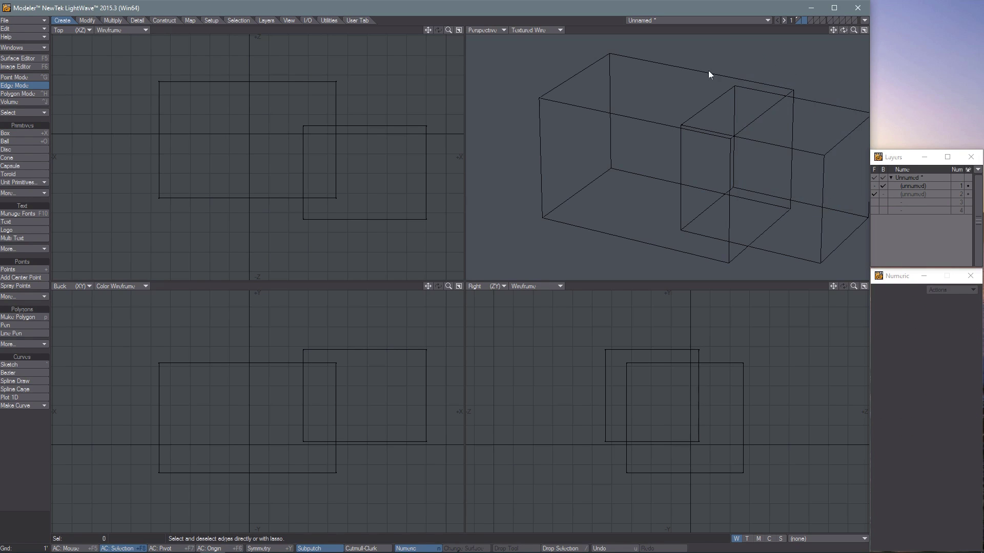
key(w)
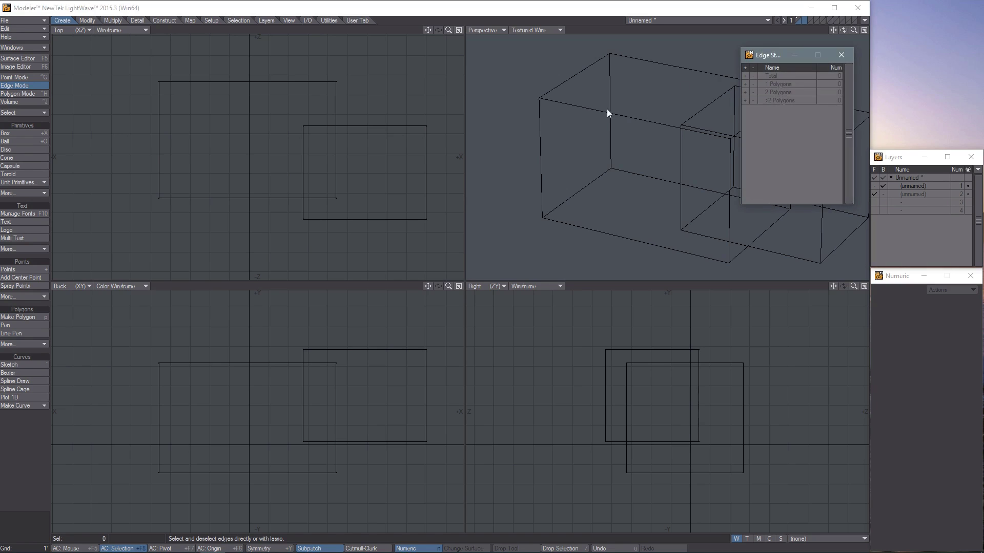
drag(774, 55, 683, 77)
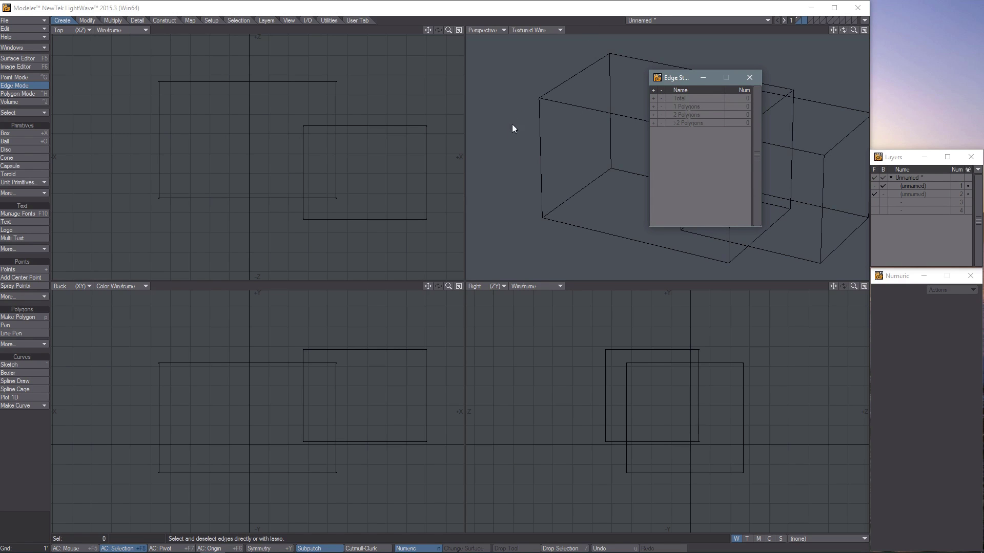
Step: Cycle through Polygon, Point and back to Edge mode to watch the statistics update
key(ctrl+h)
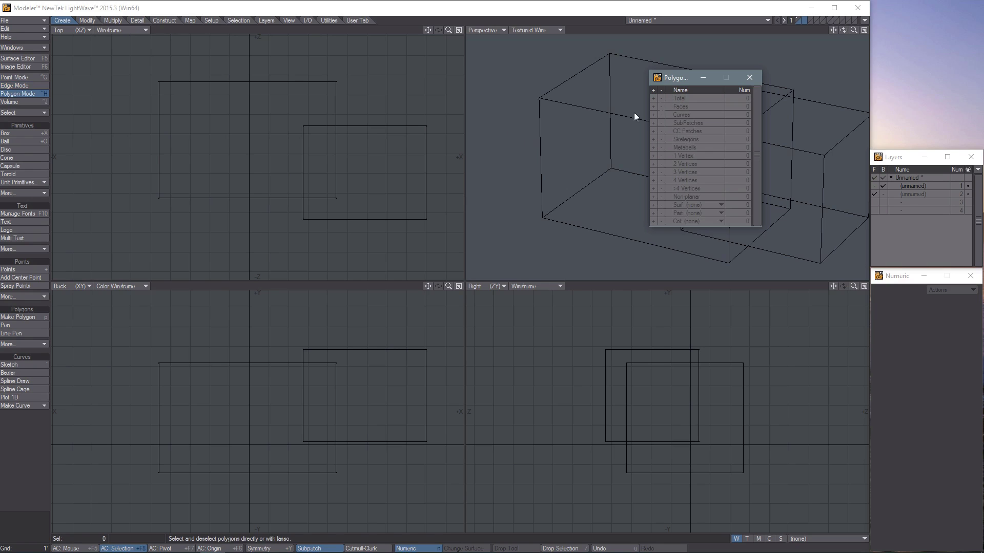
key(ctrl+g)
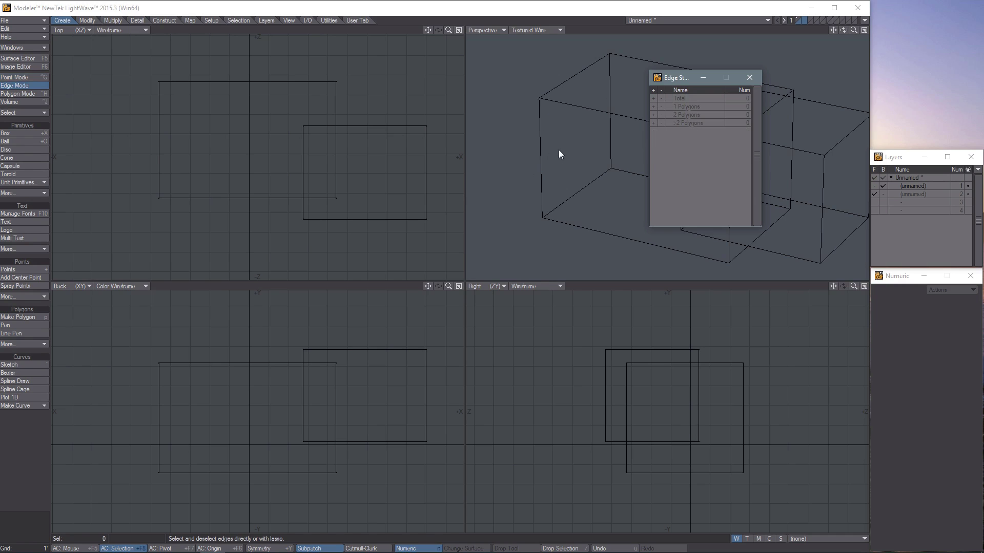
key(ctrl+h)
key(ctrl+g)
key(space)
Step: Make layer 1 the working layer and switch to Point mode so statistics show 16 points
click(797, 19)
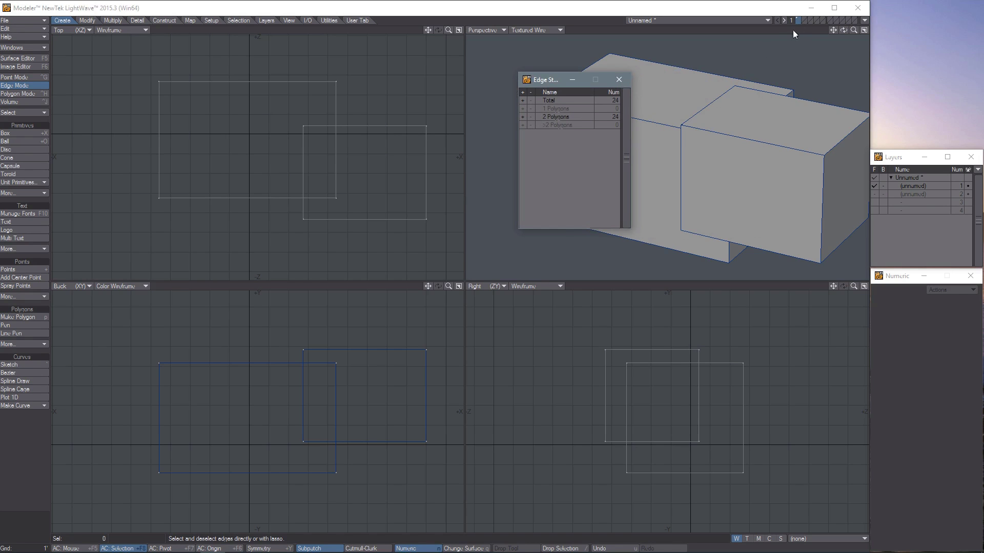
drag(544, 80, 477, 149)
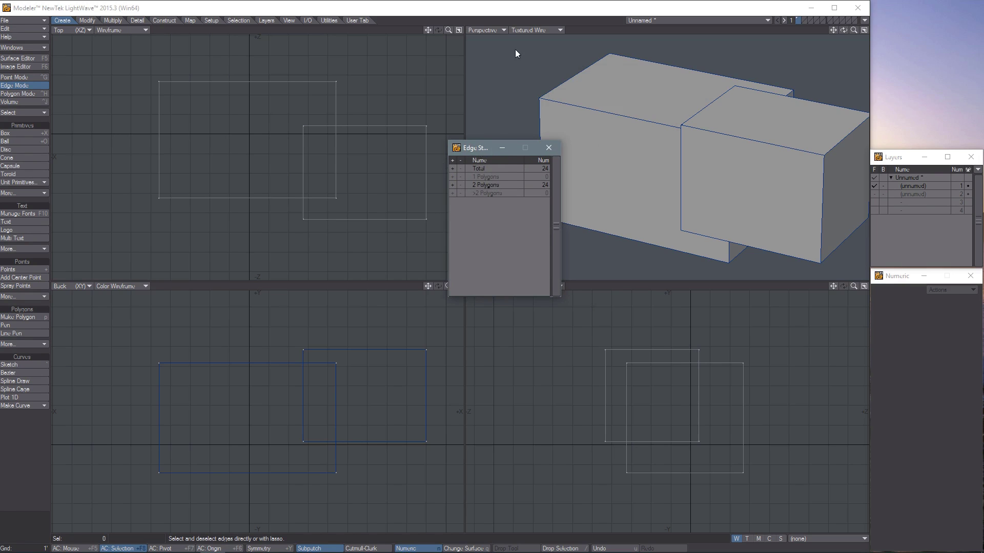
key(ctrl+h)
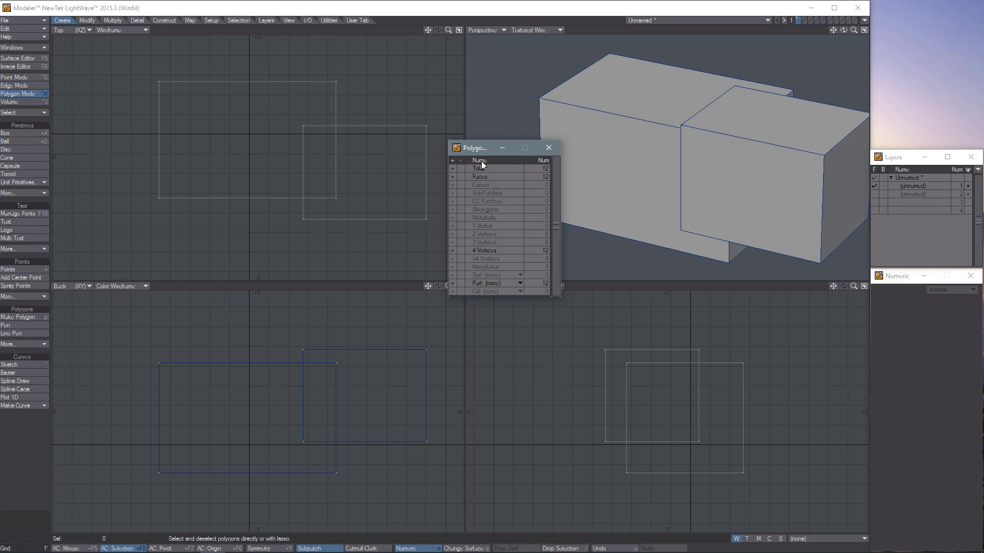
key(ctrl+g)
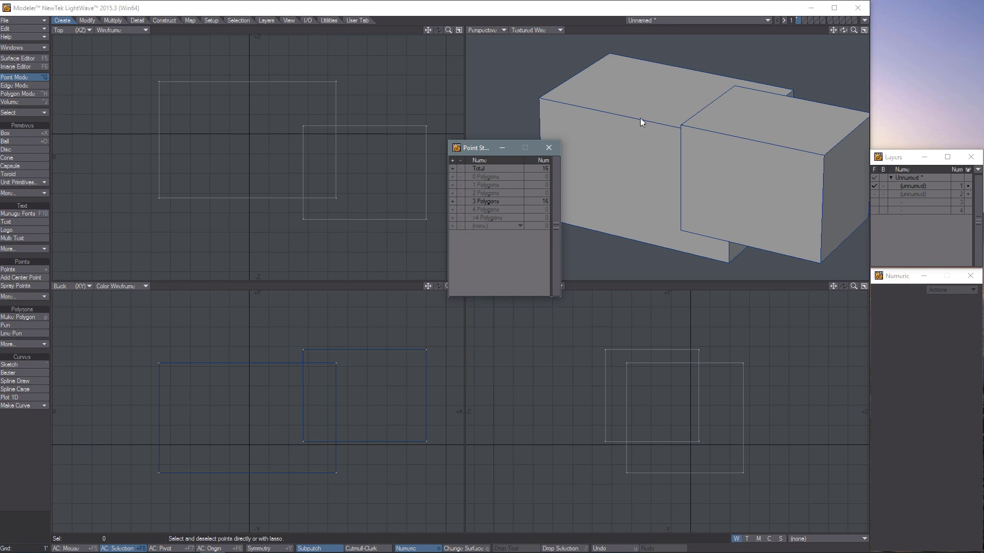
mouse_move(707, 107)
right_down()
mouse_move(538, 168)
mouse_move(480, 128)
mouse_move(533, 62)
right_up()
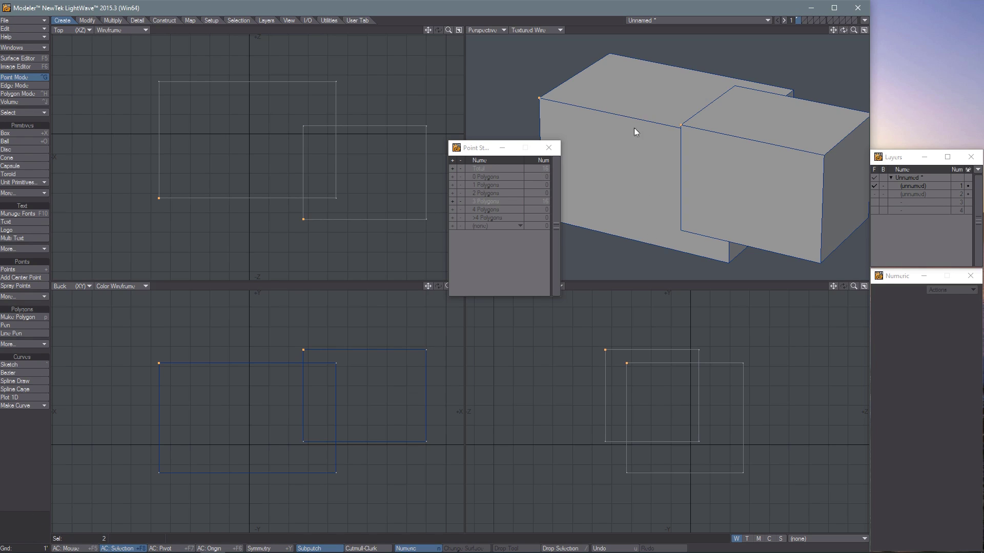
click(534, 138)
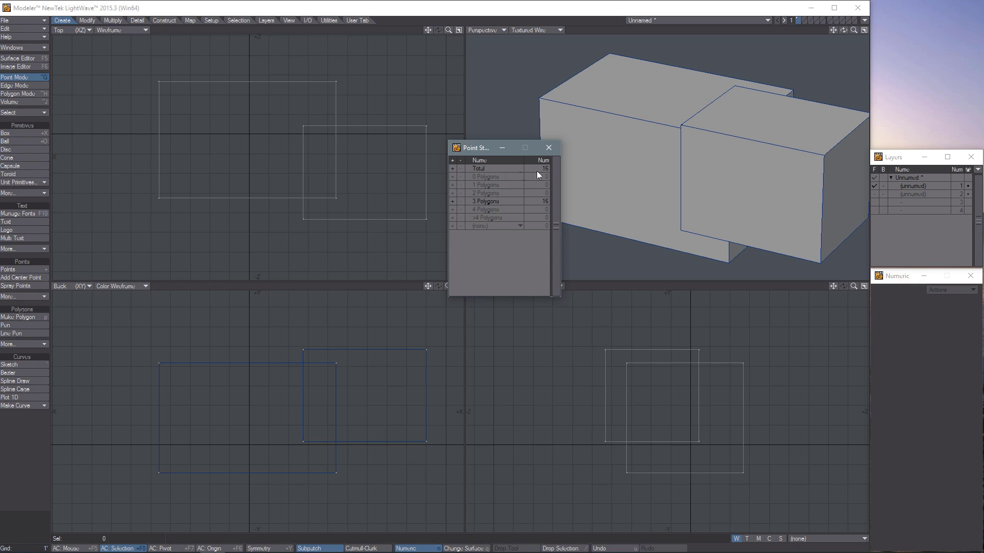
click(453, 168)
key(])
click(23, 527)
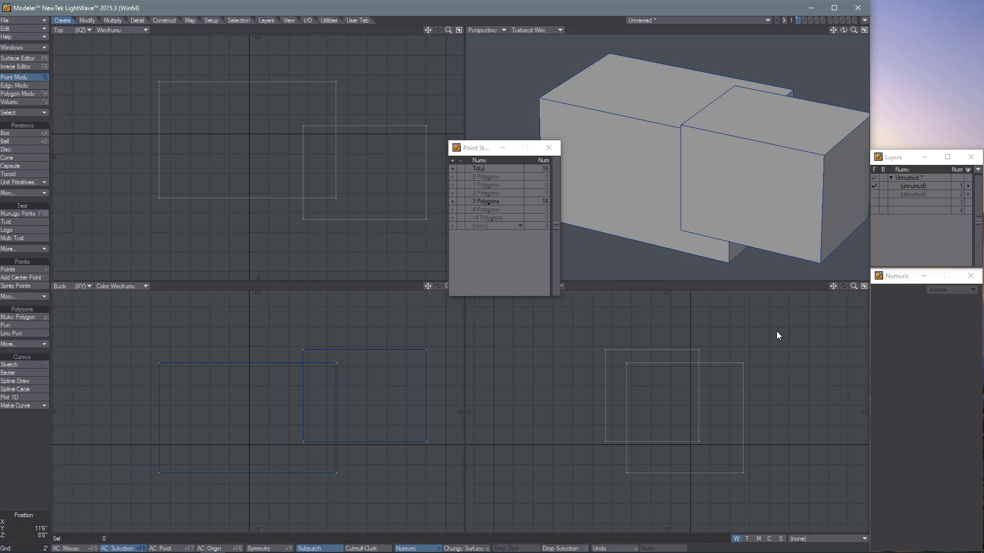
mouse_move(738, 329)
right_down()
mouse_move(672, 463)
mouse_move(755, 339)
right_up()
click(754, 335)
Step: Dock Point Statistics at top right with the Layers and Numeric panels stacked beneath it
drag(479, 153, 899, 11)
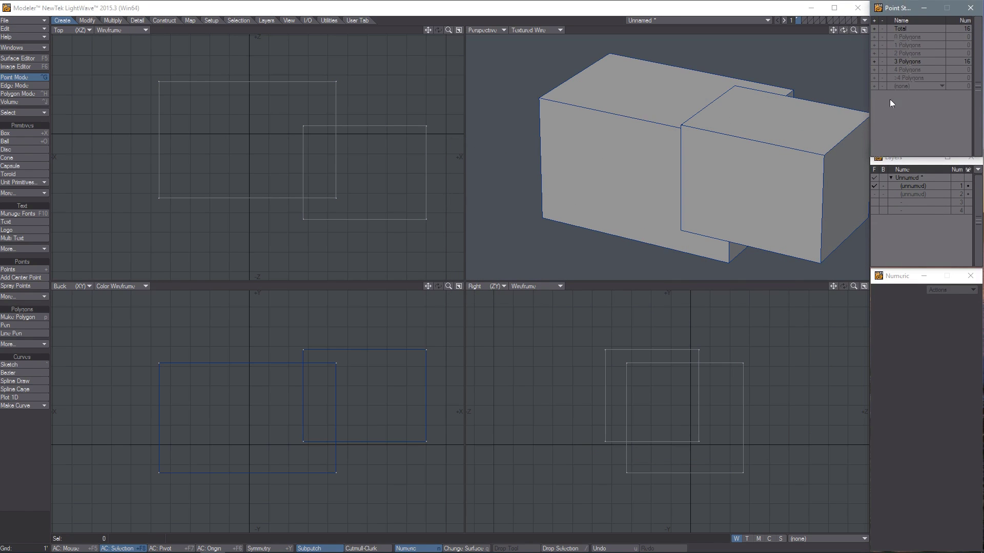
click(897, 159)
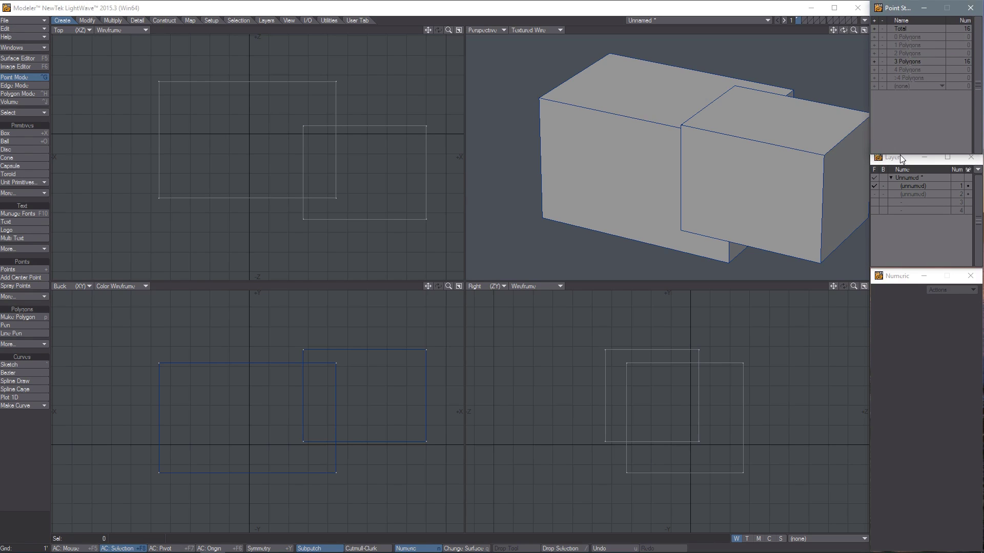
drag(899, 157, 899, 162)
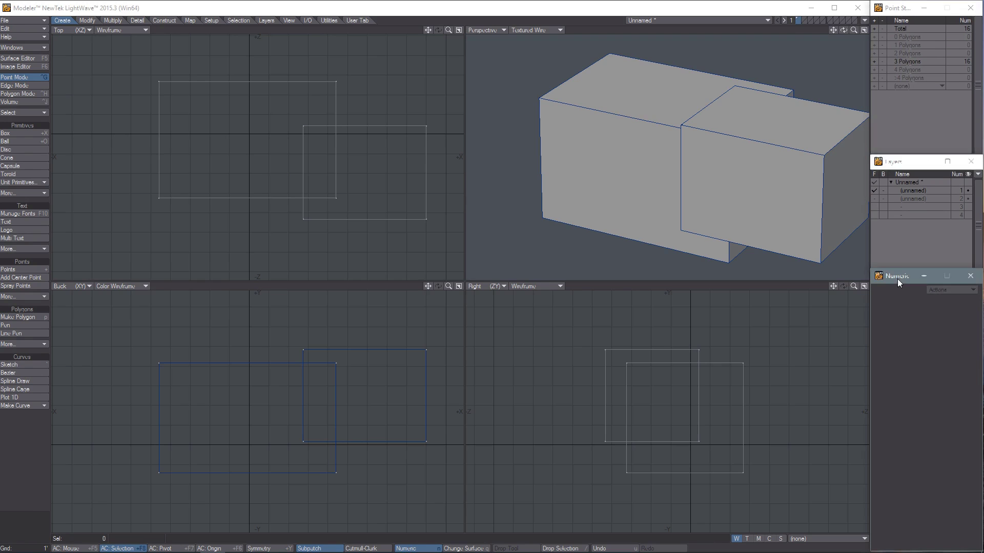
drag(896, 278, 897, 282)
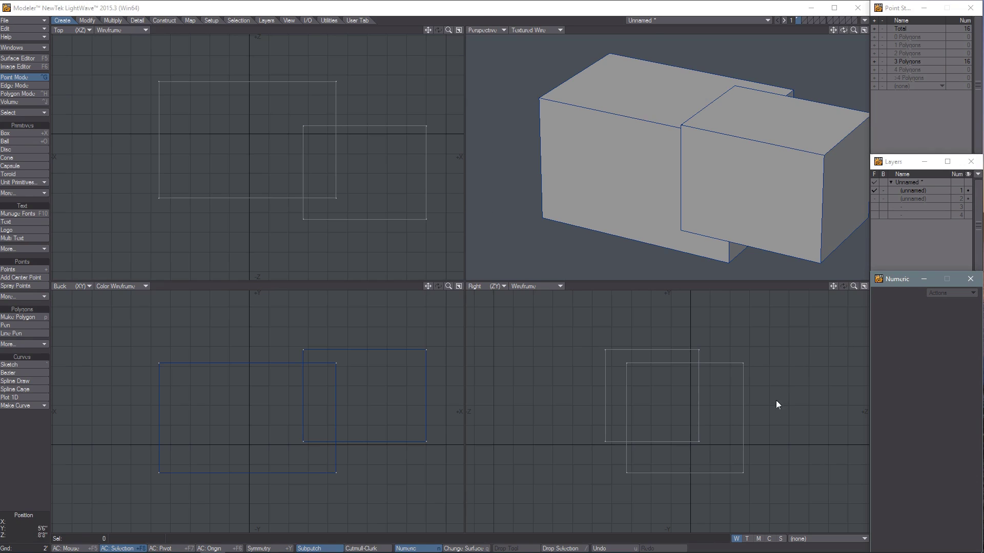
Step: Step the vertex map display through T, M, C and finally S (selection sets)
click(747, 539)
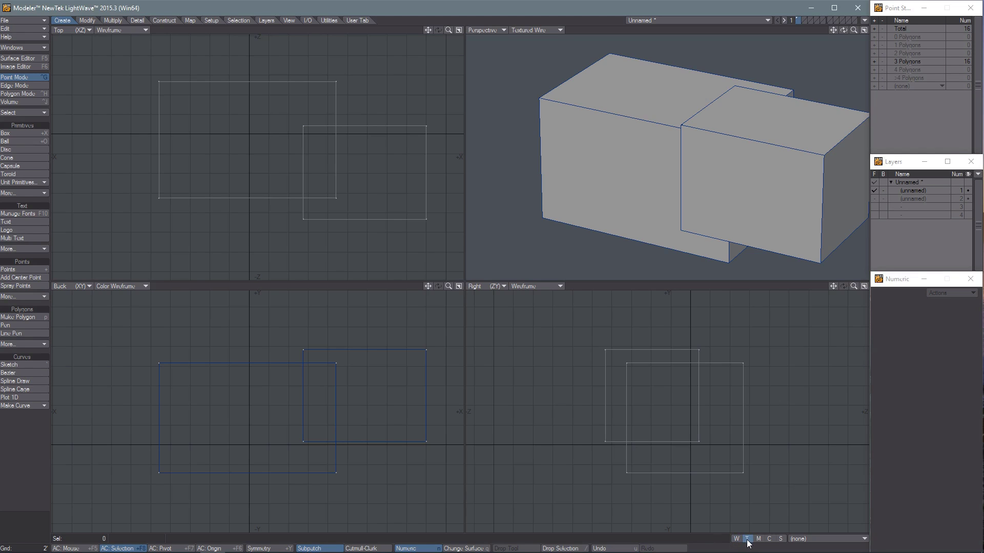
click(758, 539)
click(770, 541)
click(780, 539)
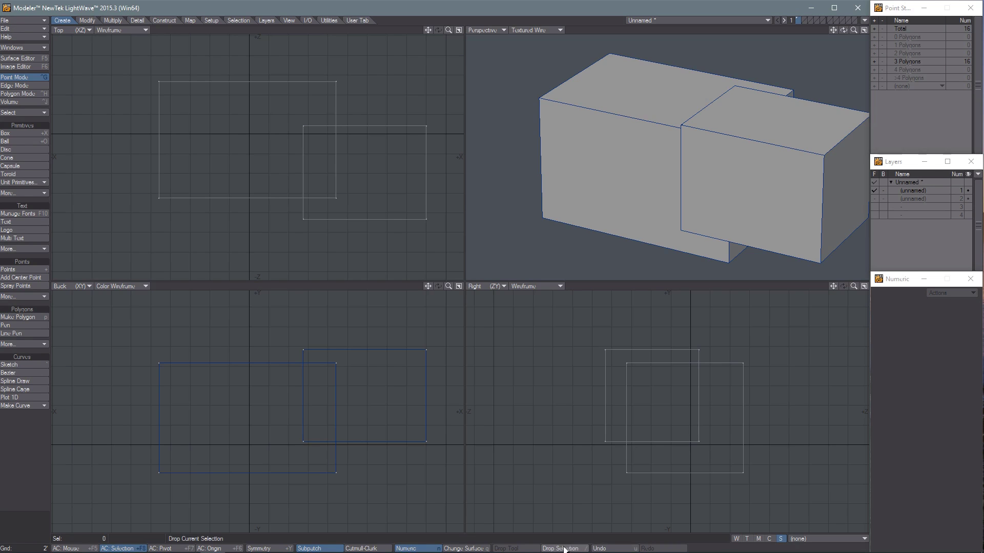
Step: Try Drop Tool and dismiss its no-tool error, then cancel the Change Surface dialog
click(517, 550)
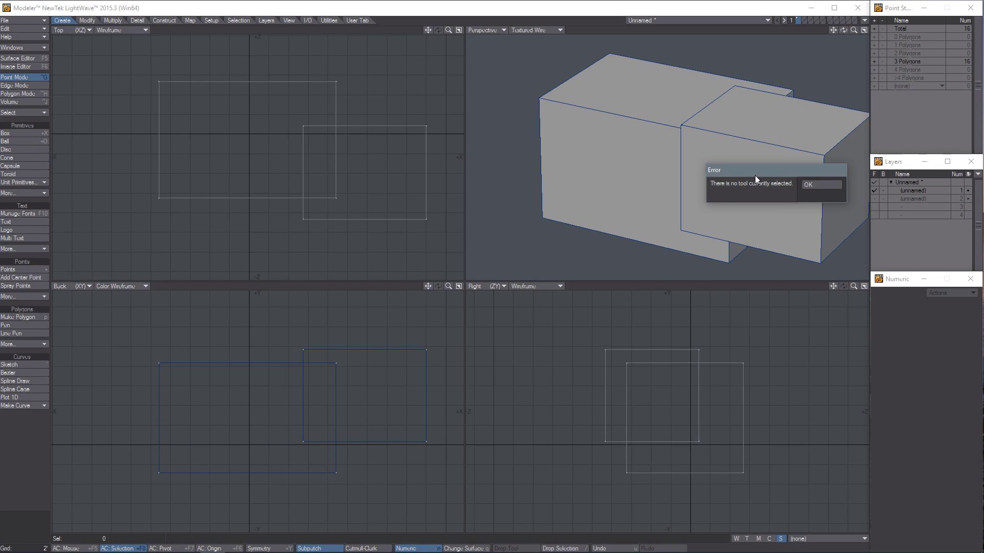
drag(754, 174, 529, 346)
click(582, 357)
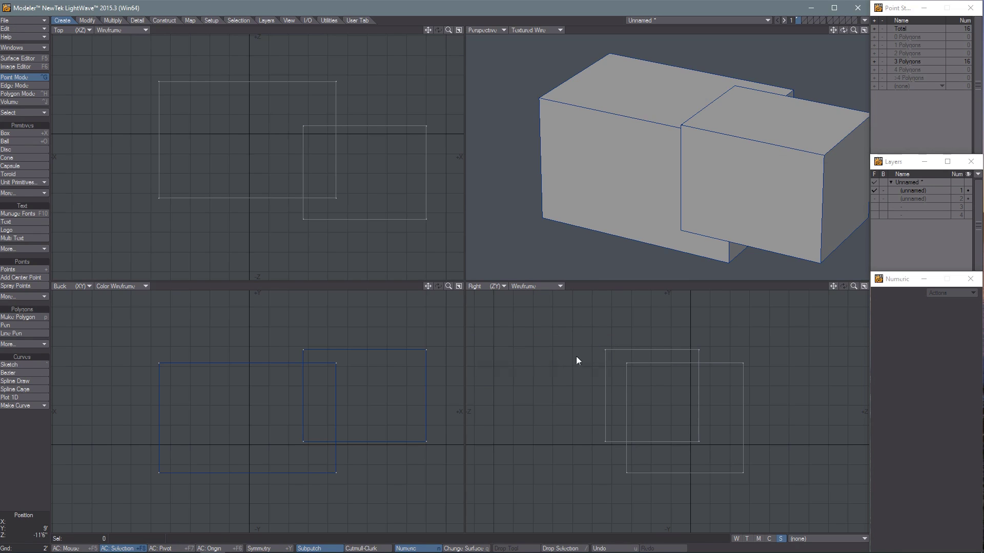
click(475, 549)
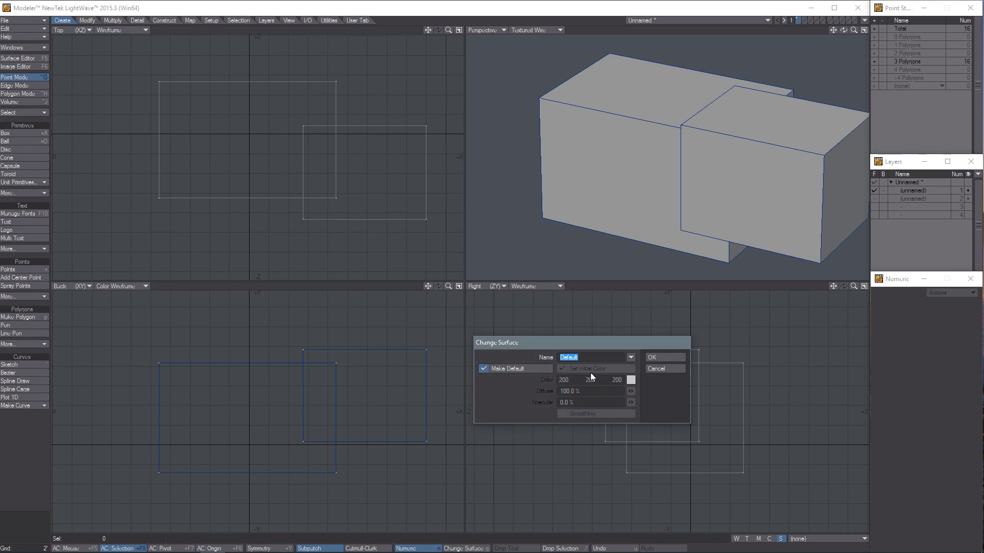
click(661, 369)
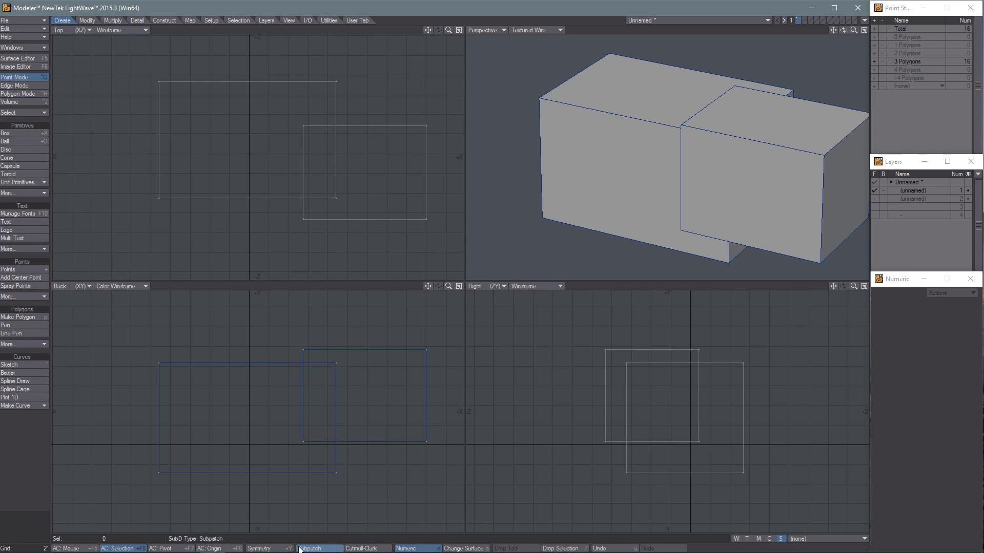
Step: Toggle Symmetry on and off, then switch to Polygon mode showing 12 quads
click(266, 549)
click(267, 549)
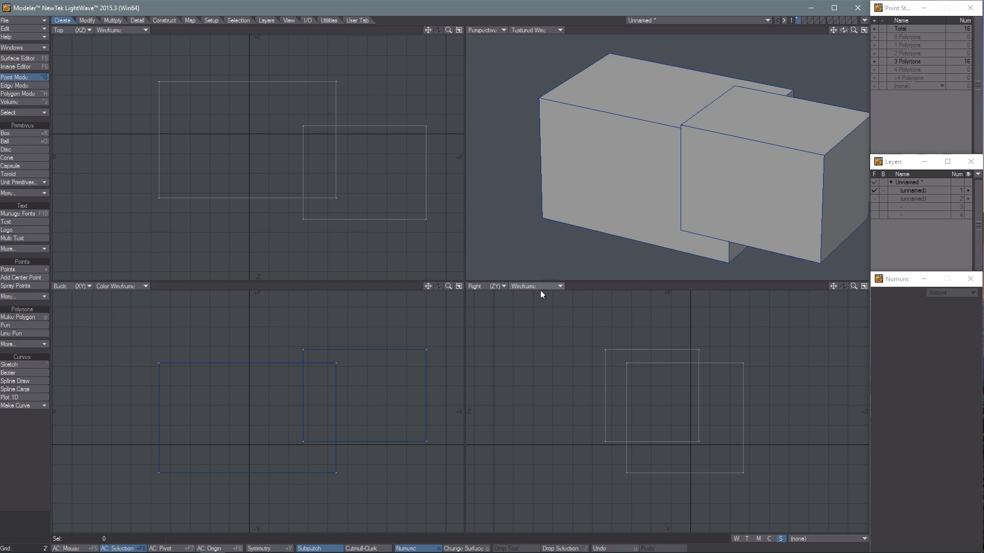
key(ctrl+h)
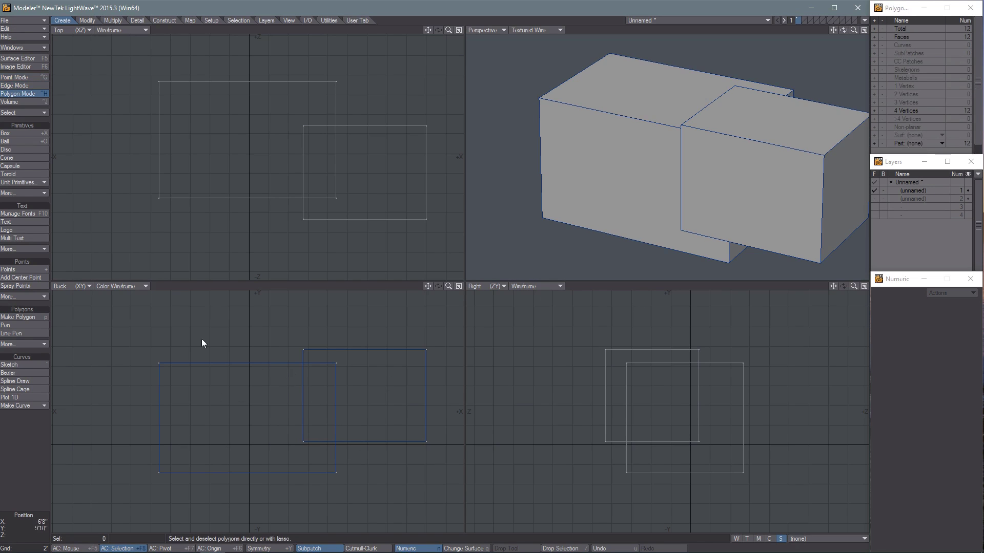
Step: Select the larger box's six polygons and rotate them with AC: Mouse
mouse_move(383, 104)
right_down()
mouse_move(370, 225)
mouse_move(295, 265)
mouse_move(155, 222)
mouse_move(124, 152)
mouse_move(161, 49)
mouse_move(259, 28)
mouse_move(355, 45)
mouse_move(383, 156)
right_up()
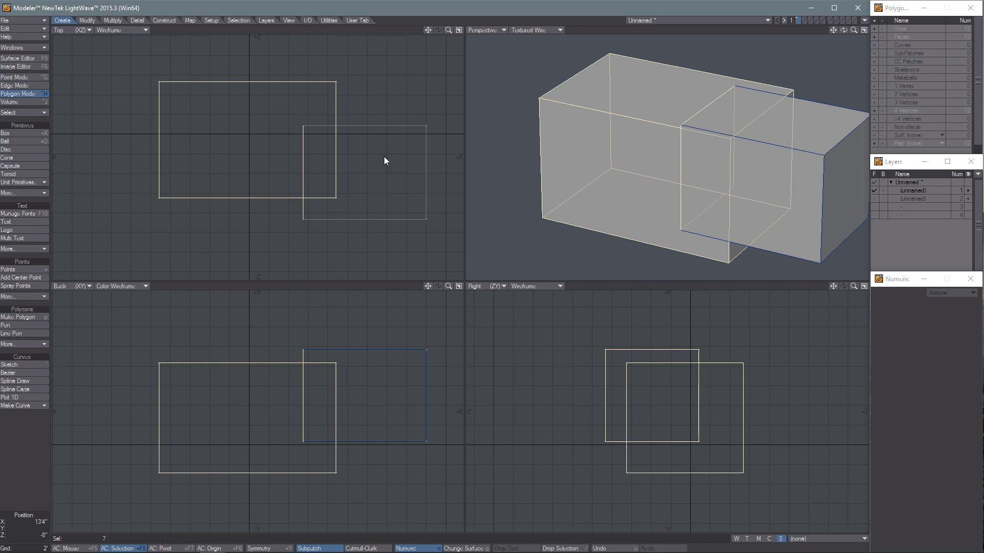
click(305, 168)
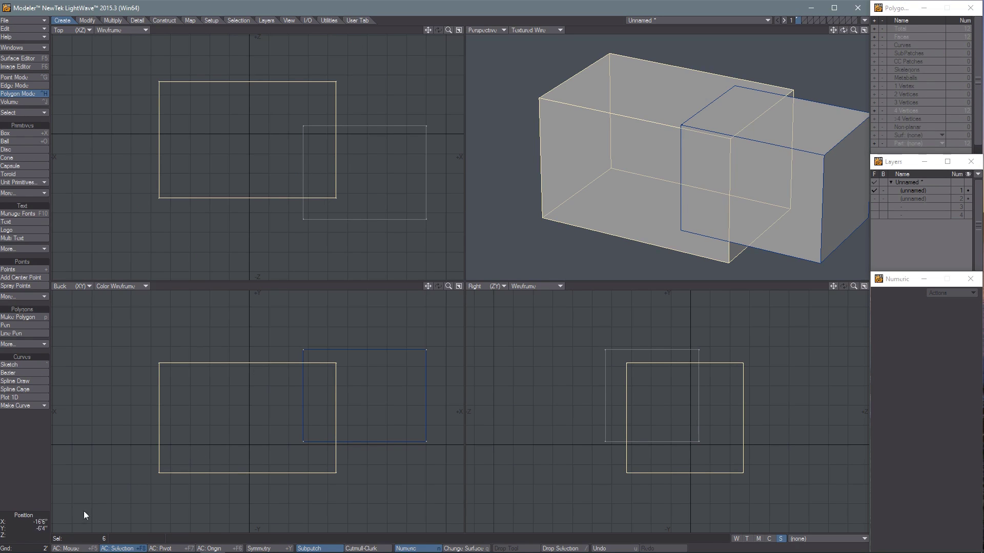
click(80, 549)
key(y)
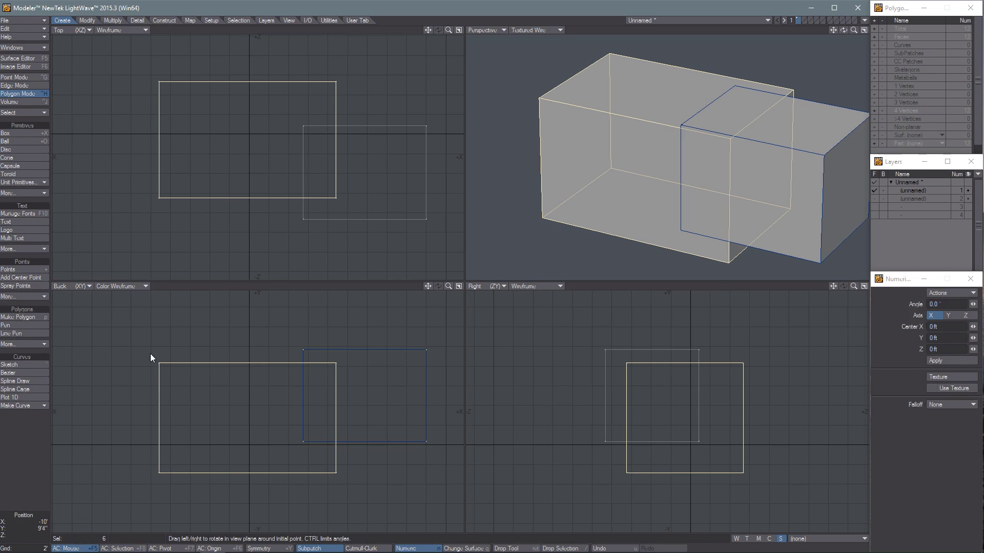
drag(134, 360, 133, 484)
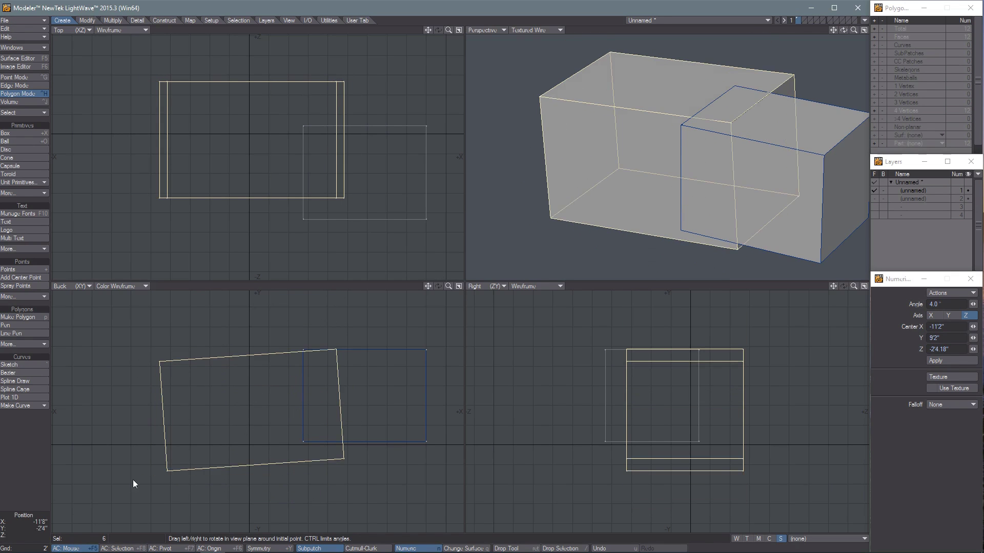
Step: Try rotating with AC: Selection and AC: Pivot, undoing the pivot rotation
click(117, 548)
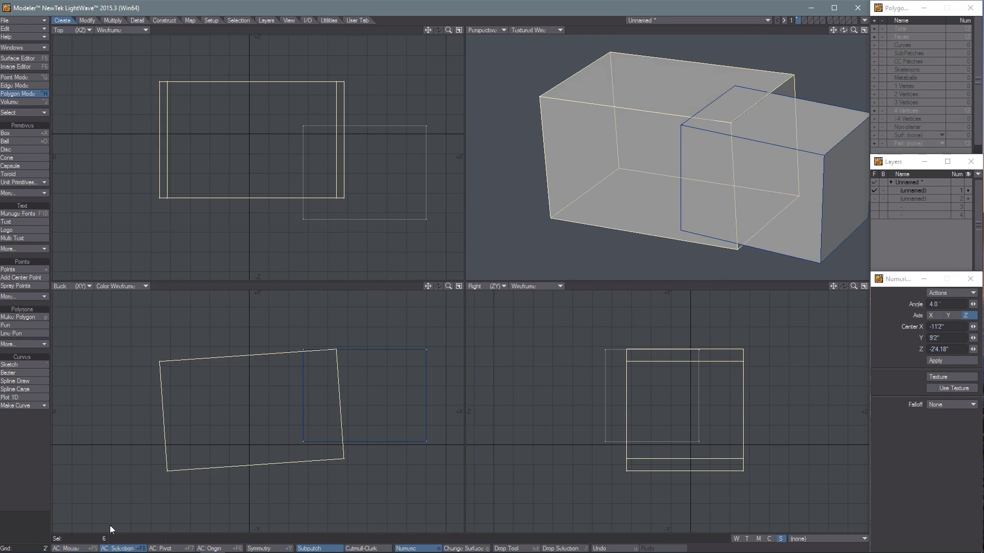
mouse_move(129, 447)
mouse_down()
mouse_move(436, 268)
mouse_move(129, 446)
mouse_up()
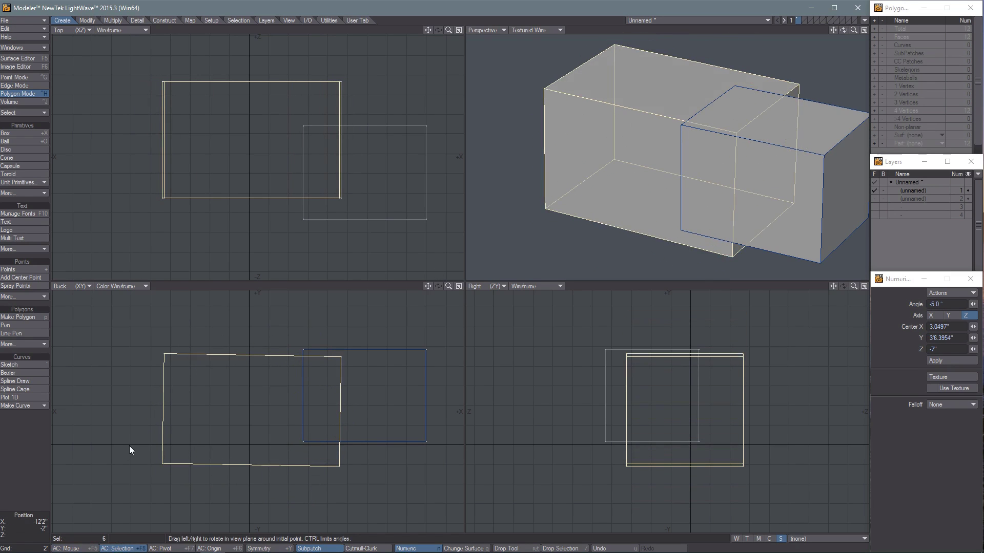
click(154, 549)
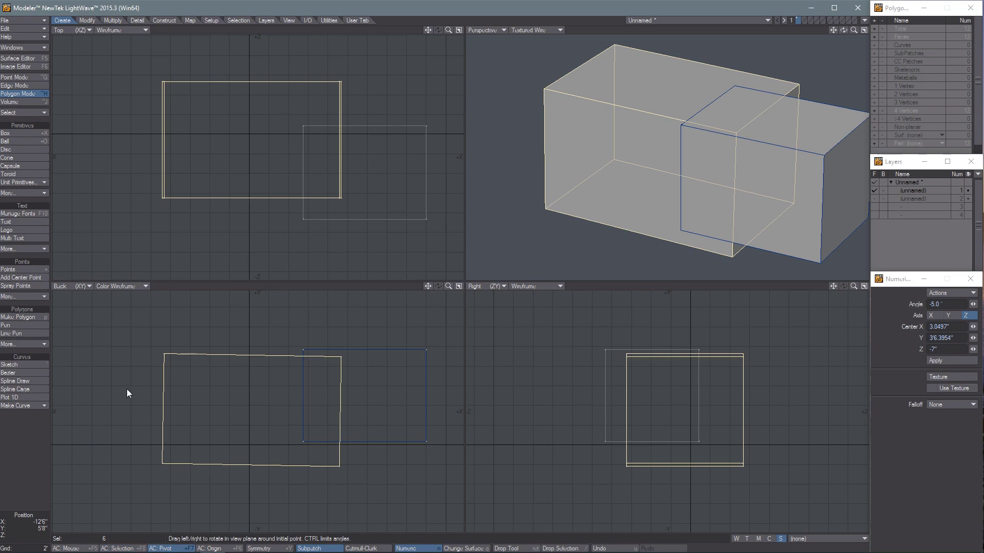
drag(127, 389, 435, 269)
key(u)
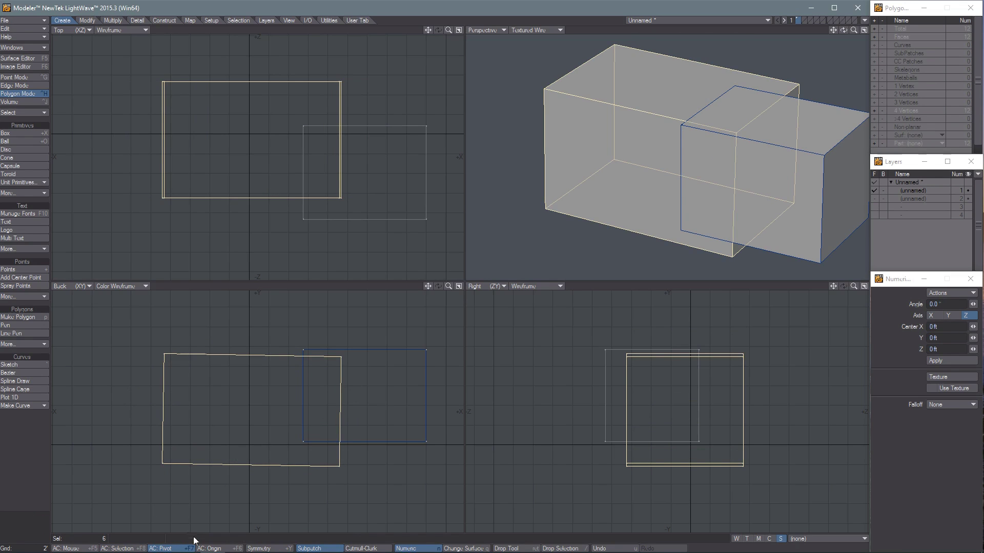
Step: With AC: Origin, rotate the box about 8° around Z and deselect it
click(207, 549)
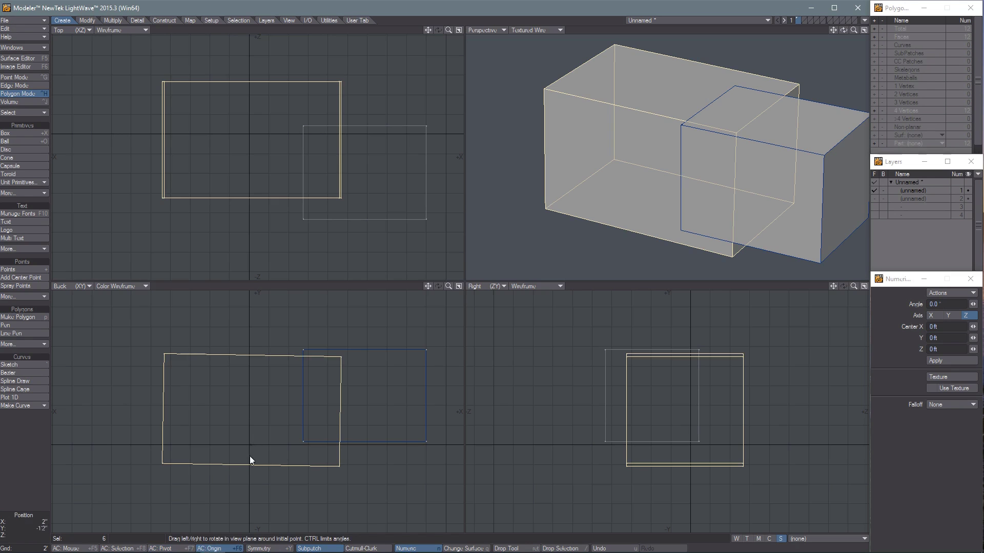
drag(168, 419, 141, 405)
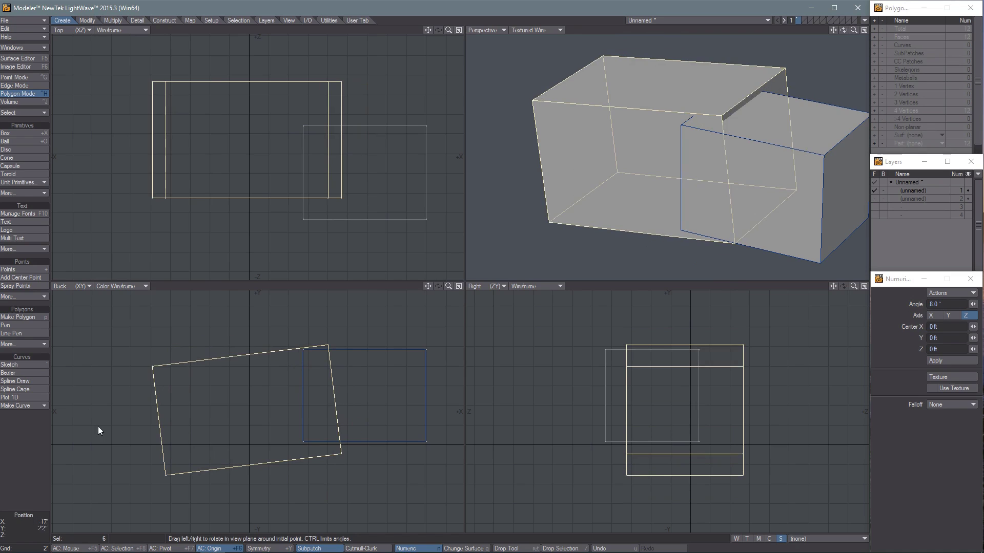
click(41, 441)
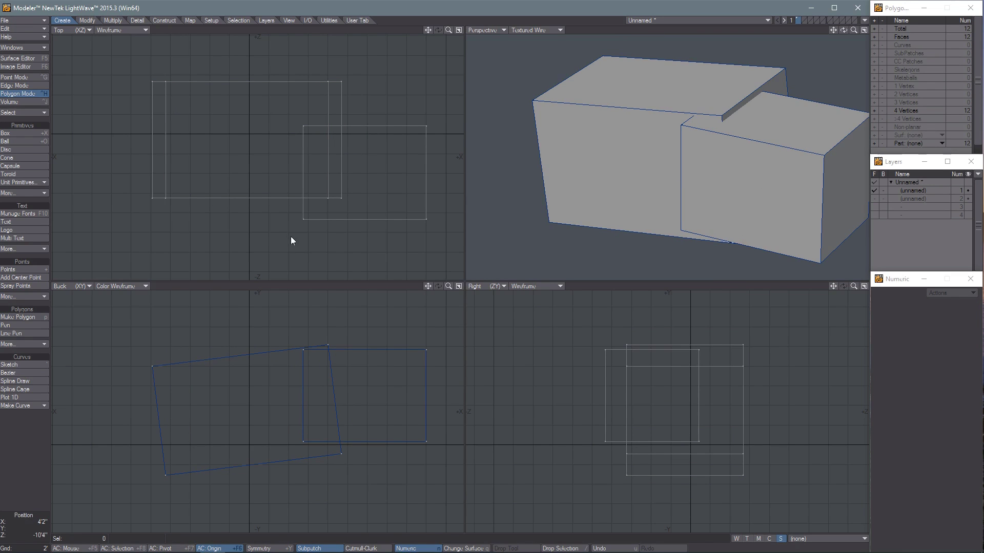